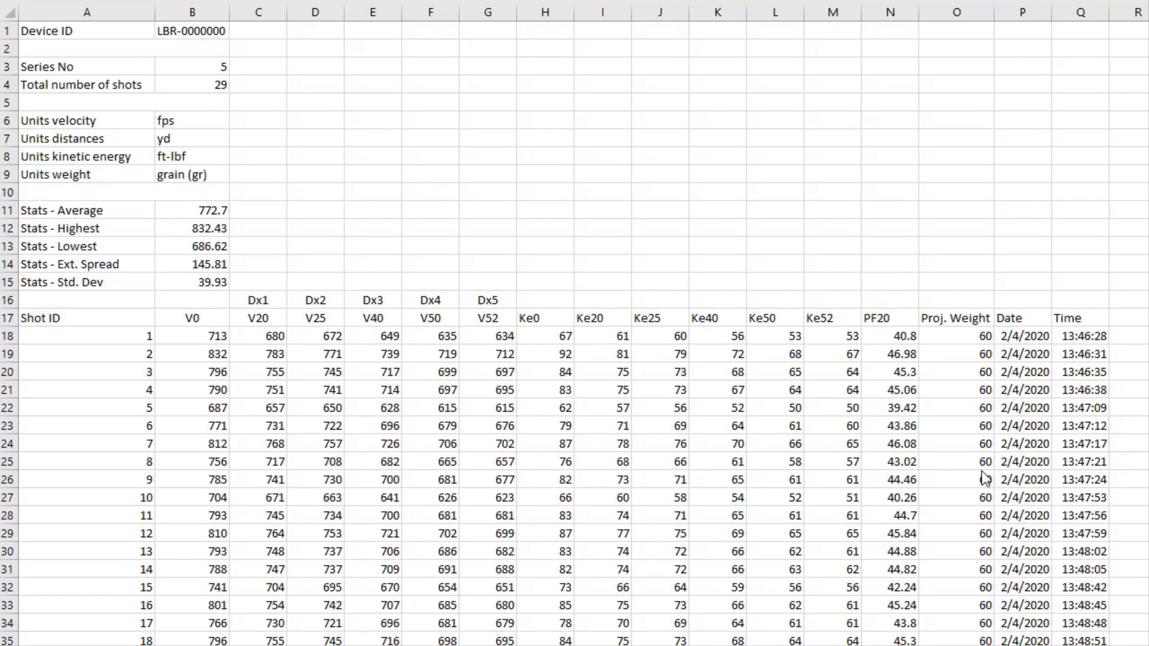
pyautogui.scroll(-5, 985, 478)
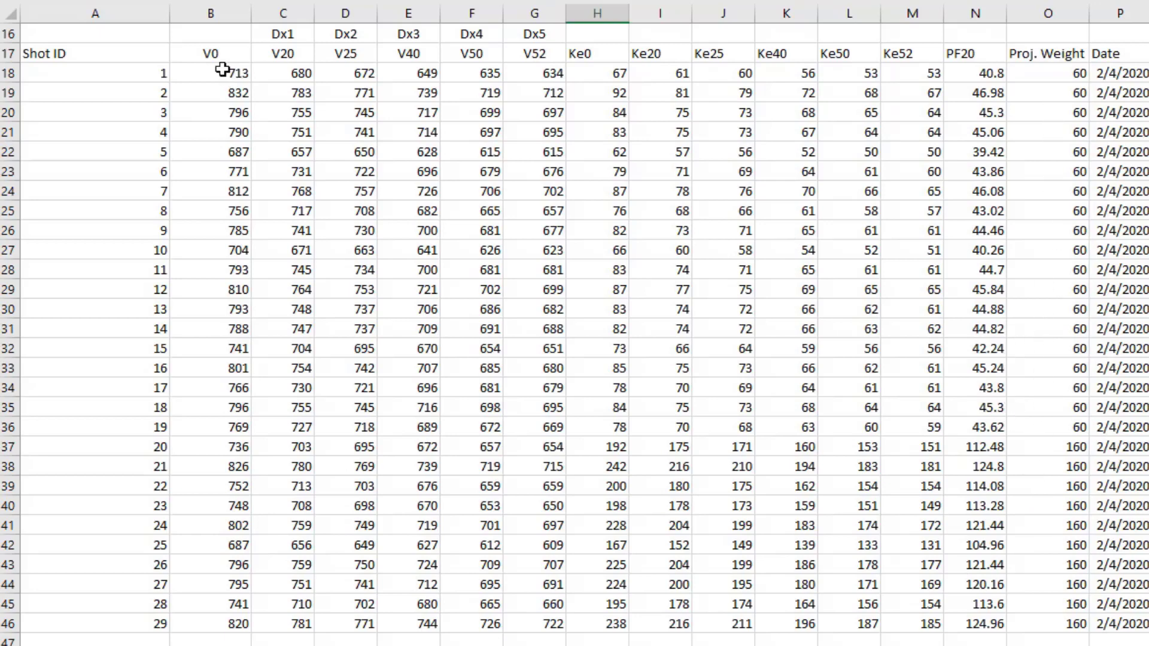
# - Select the velocity readings B18:G46 and the kinetic energy columns for all 29 shots
pyautogui.moveTo(225, 72)
pyautogui.mouseDown()
pyautogui.moveTo(530, 96)
pyautogui.moveTo(513, 623)
pyautogui.mouseUp()
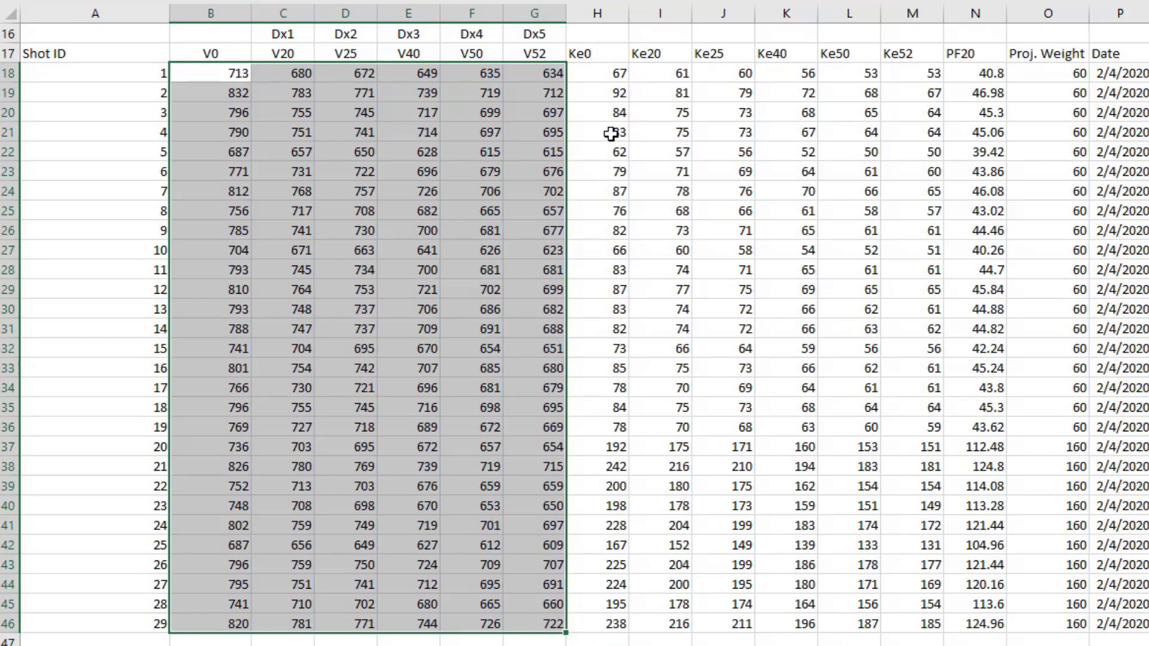
pyautogui.moveTo(599, 81)
pyautogui.mouseDown()
pyautogui.moveTo(867, 91)
pyautogui.moveTo(906, 516)
pyautogui.mouseUp()
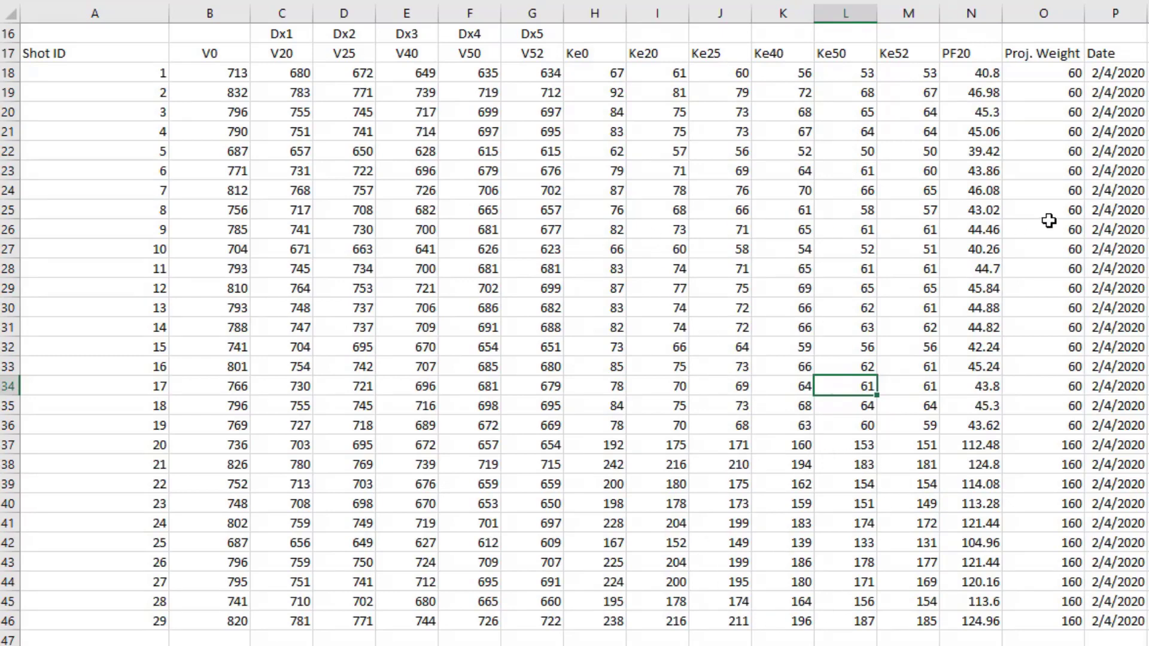
pyautogui.moveTo(592, 73)
pyautogui.mouseDown()
pyautogui.moveTo(891, 88)
pyautogui.moveTo(926, 416)
pyautogui.mouseUp()
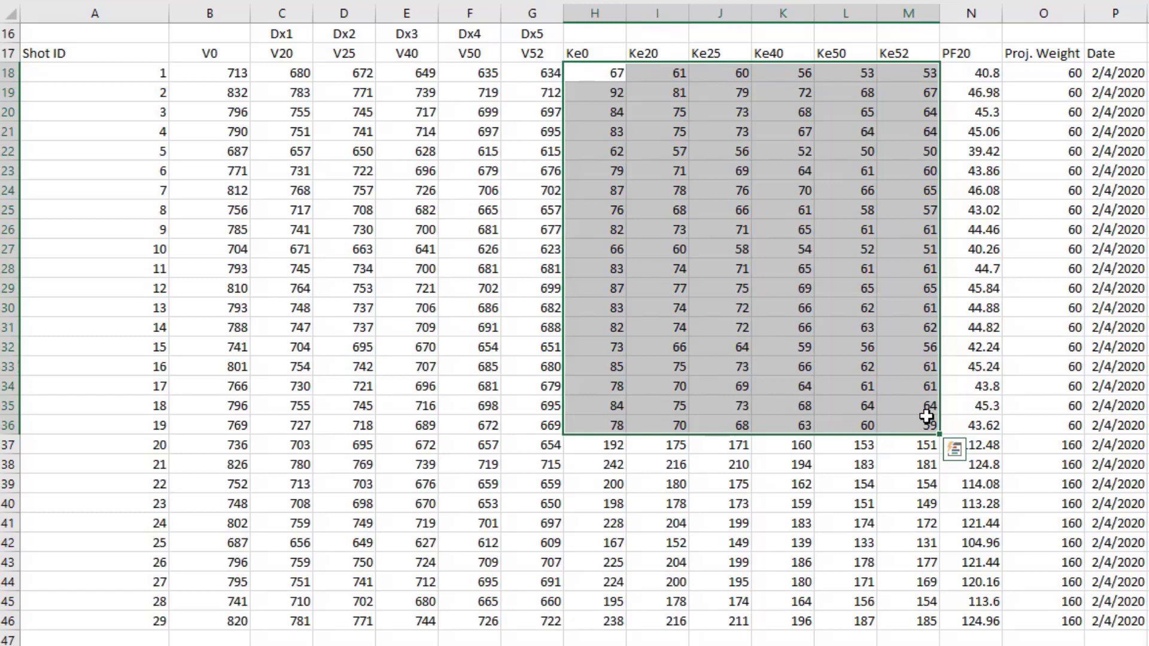
pyautogui.click(968, 73)
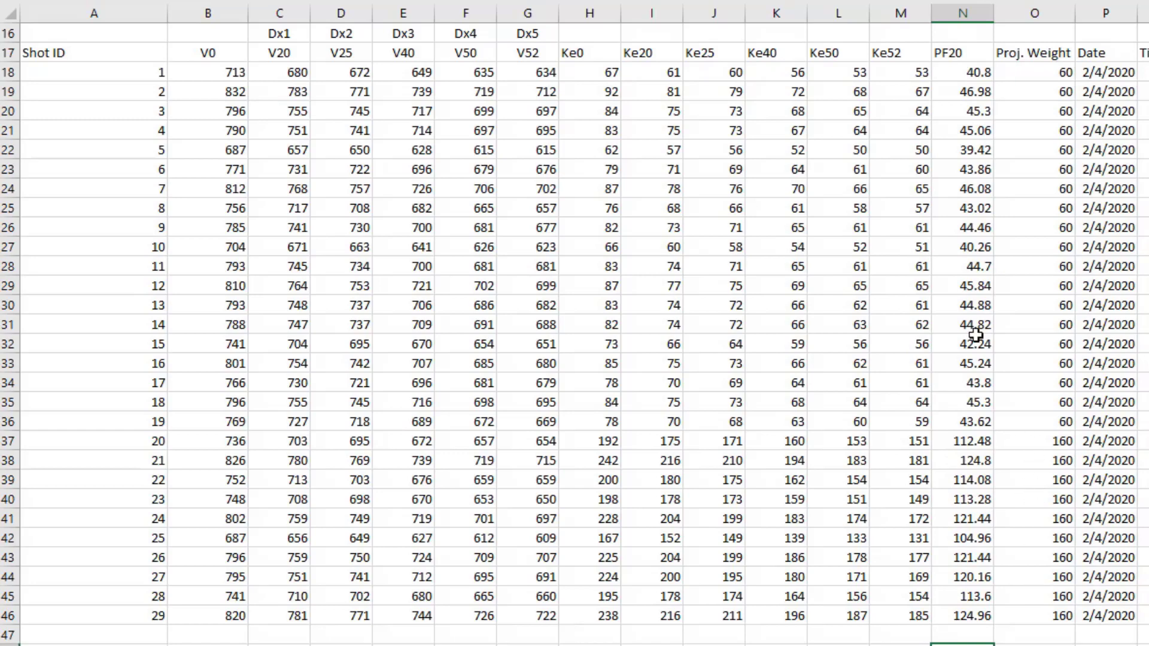
pyautogui.moveTo(950, 74)
pyautogui.mouseDown()
pyautogui.moveTo(951, 433)
pyautogui.moveTo(952, 419)
pyautogui.mouseUp()
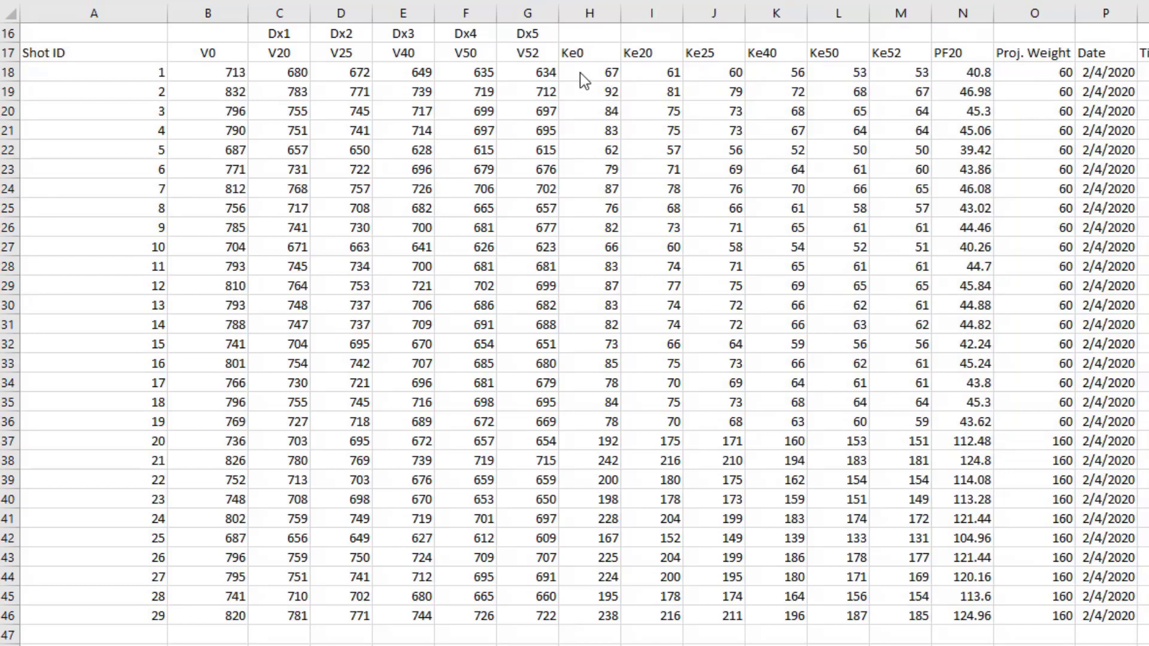
# - Format the energy range H18:M36 as Number with 0 decimal places
pyautogui.moveTo(582, 73)
pyautogui.mouseDown()
pyautogui.moveTo(876, 126)
pyautogui.moveTo(885, 422)
pyautogui.mouseUp()
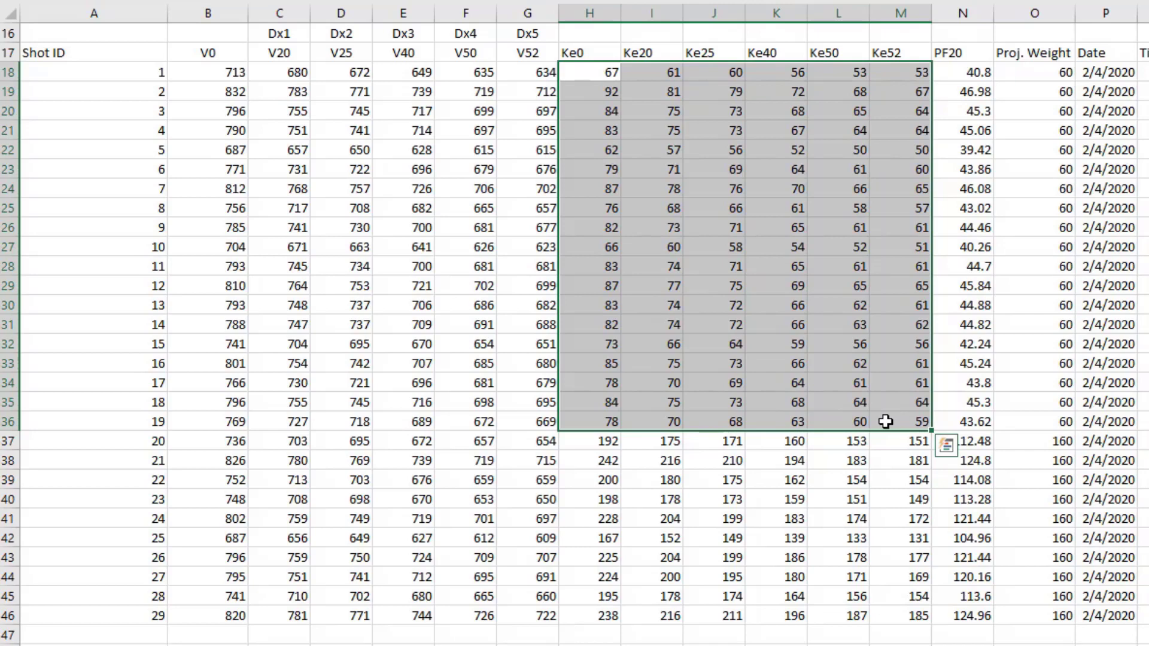
pyautogui.rightClick(701, 191)
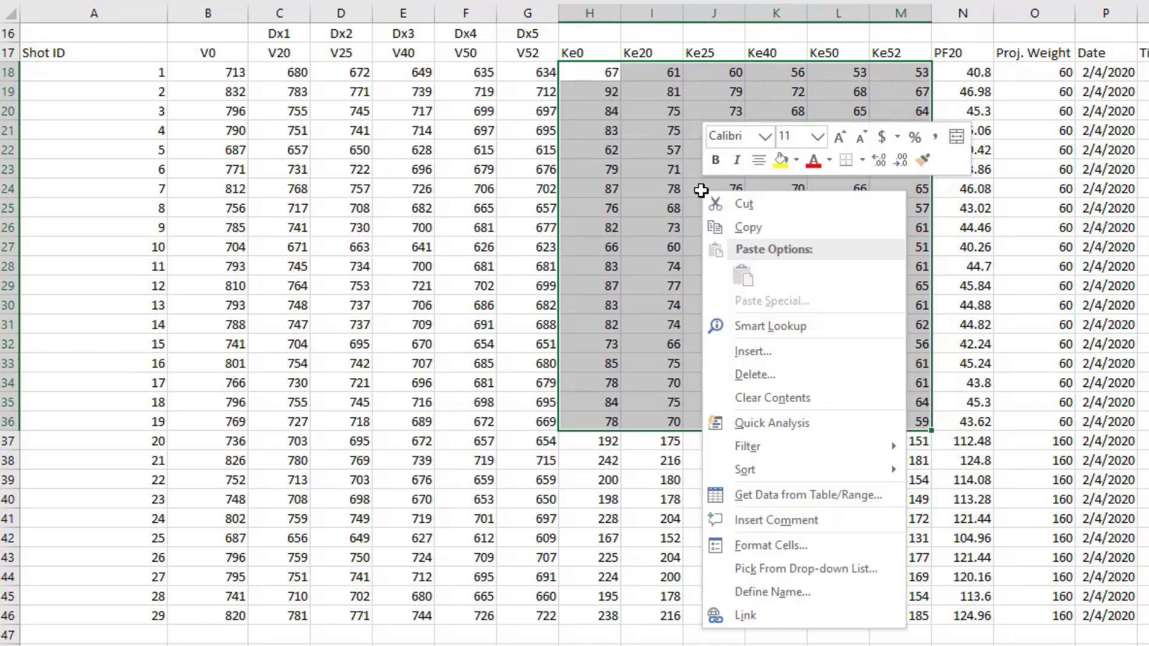
pyautogui.click(755, 549)
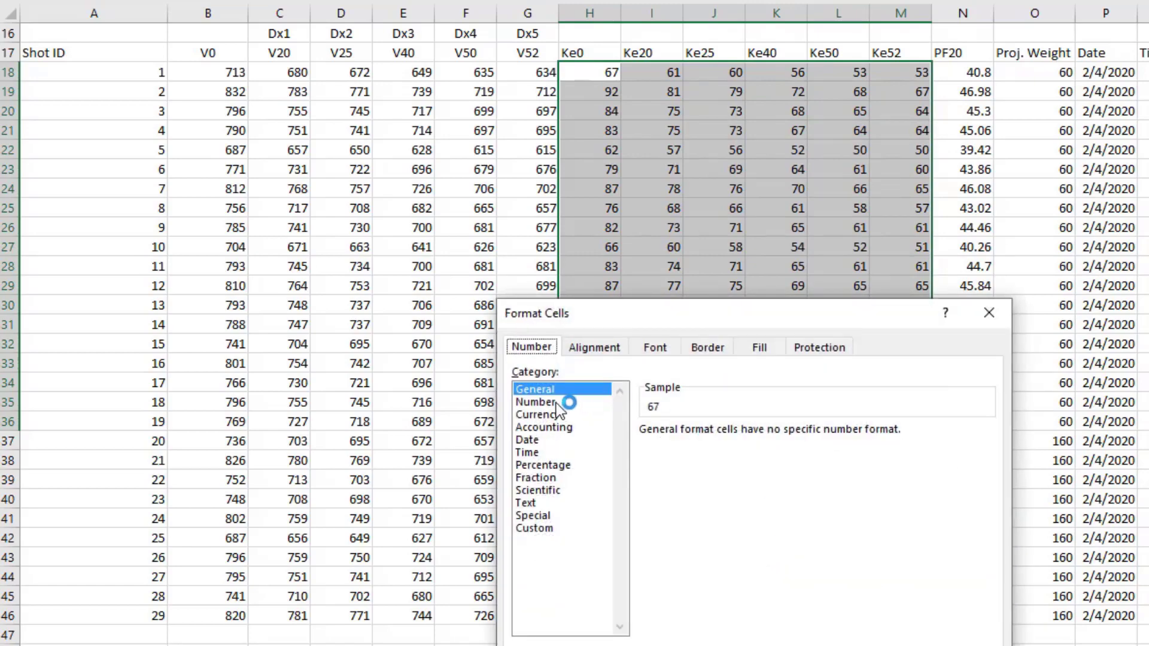
pyautogui.click(557, 402)
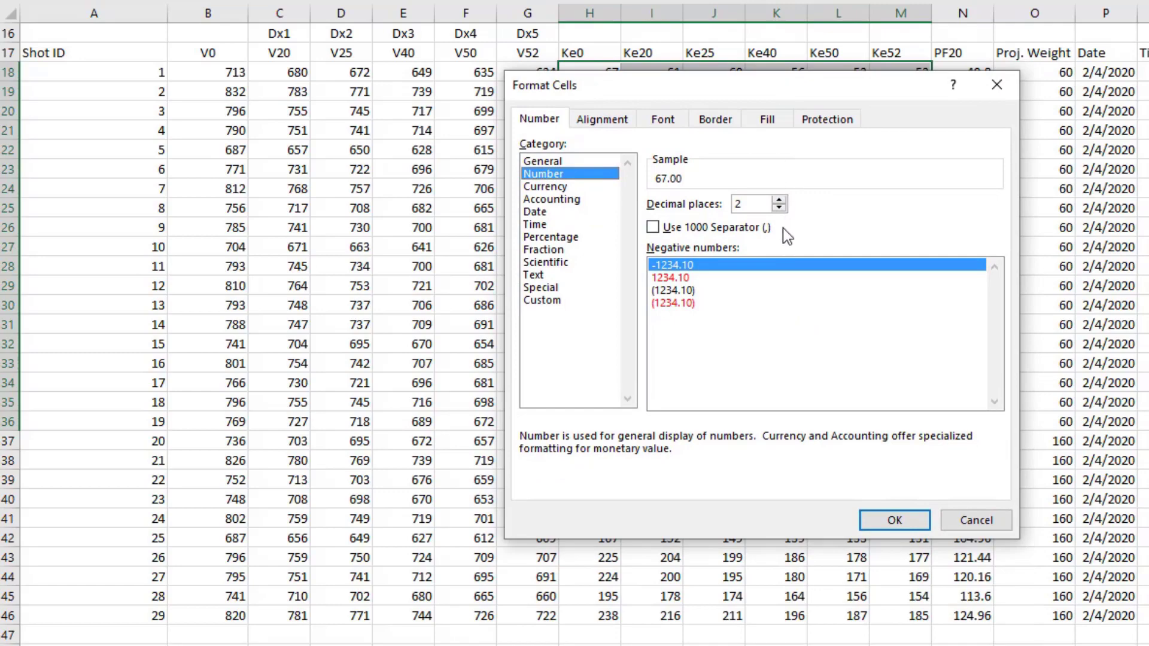
pyautogui.click(779, 210)
pyautogui.click(779, 210)
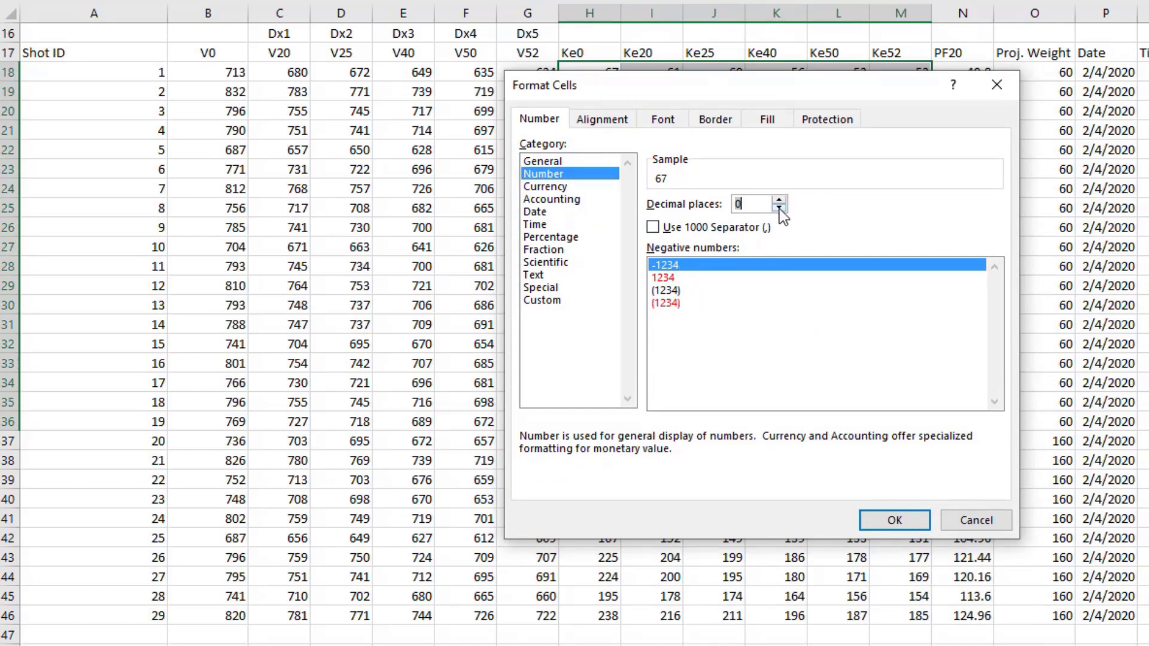
pyautogui.click(867, 519)
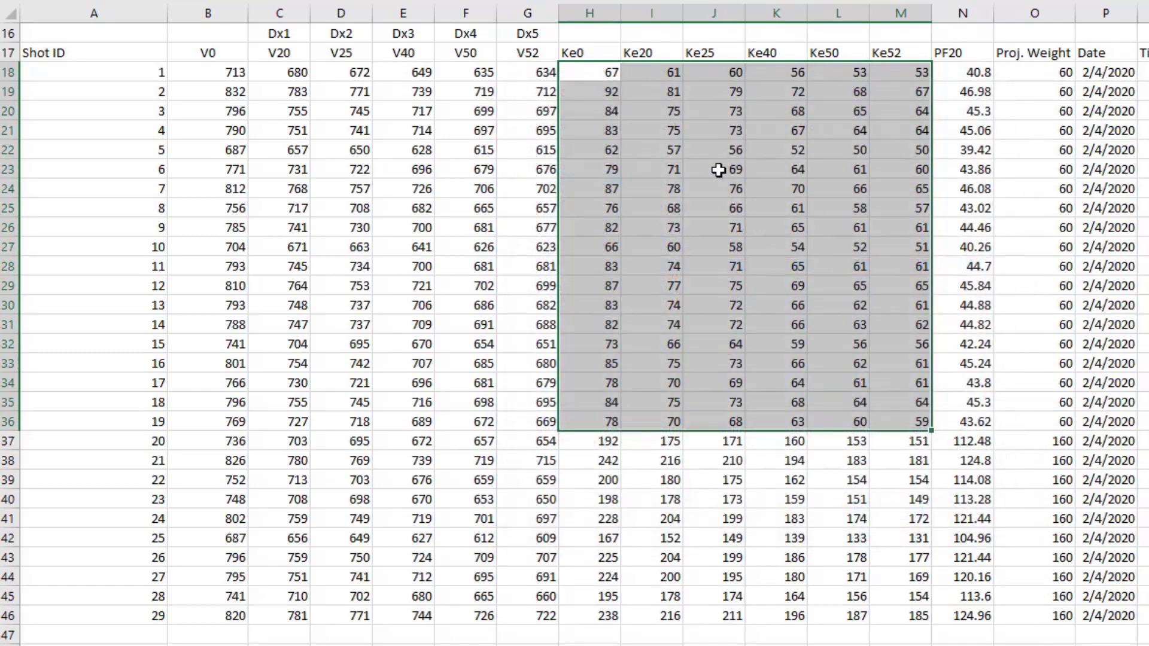
pyautogui.click(719, 170)
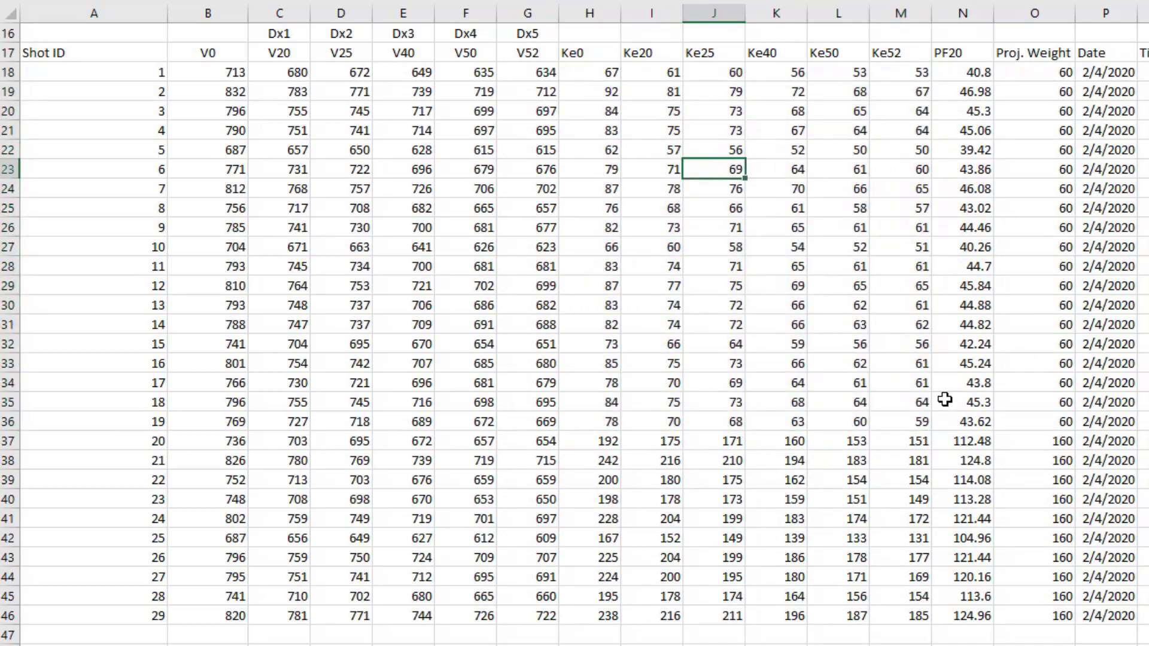
# - Begin shot 1's Ke0 formula in H18 with =O18
pyautogui.click(589, 72)
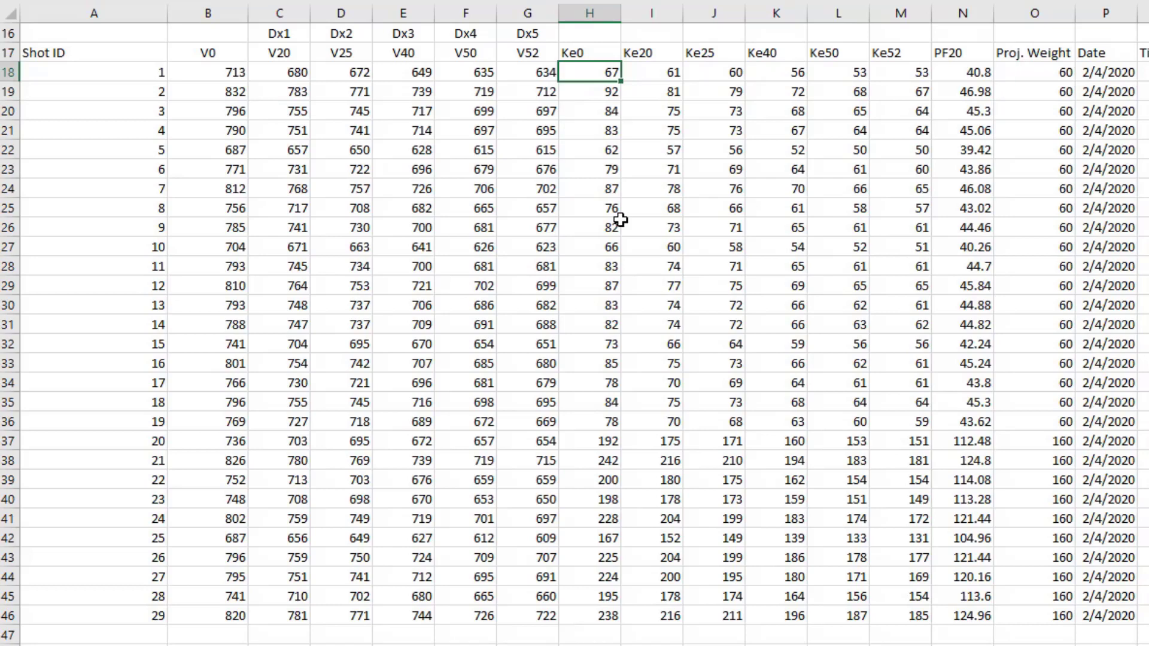
pyautogui.write('=')
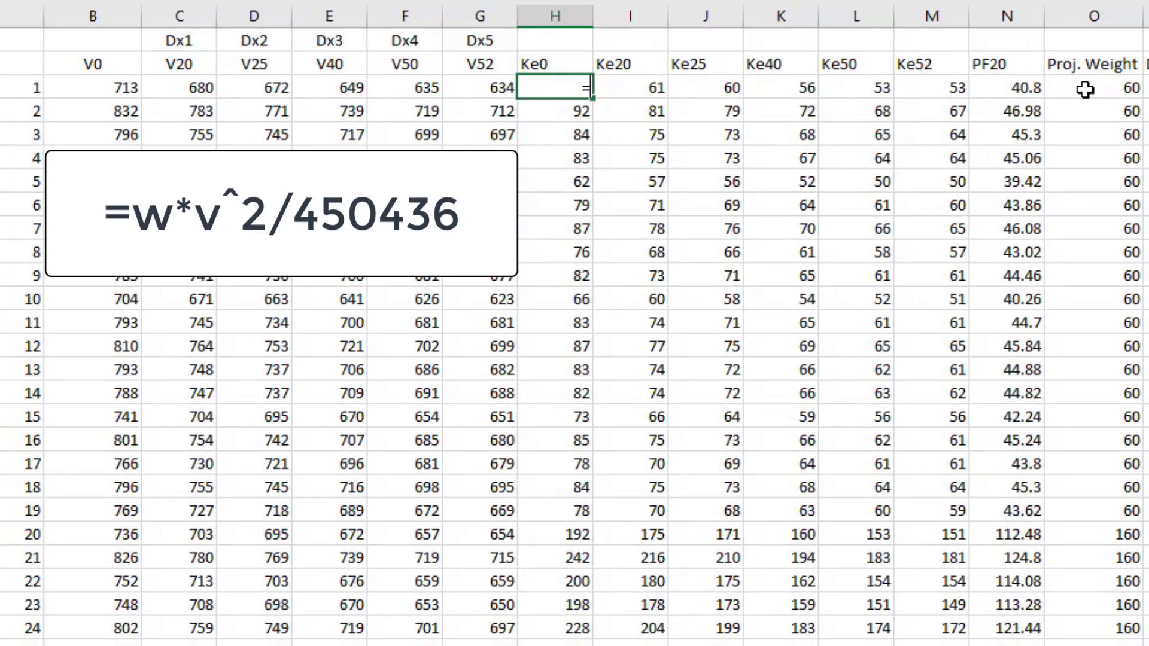
pyautogui.click(1085, 89)
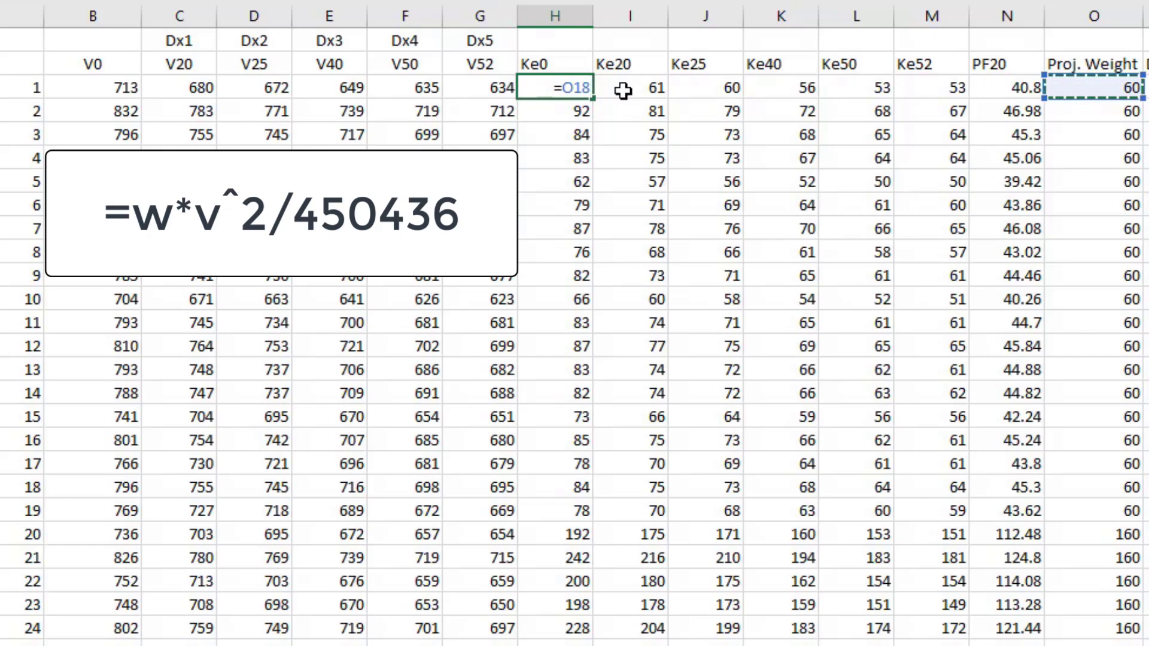
# - Complete H18 as =$O18*B18^2/450436, so shot 1's Ke0 shows 68
pyautogui.press('F4')
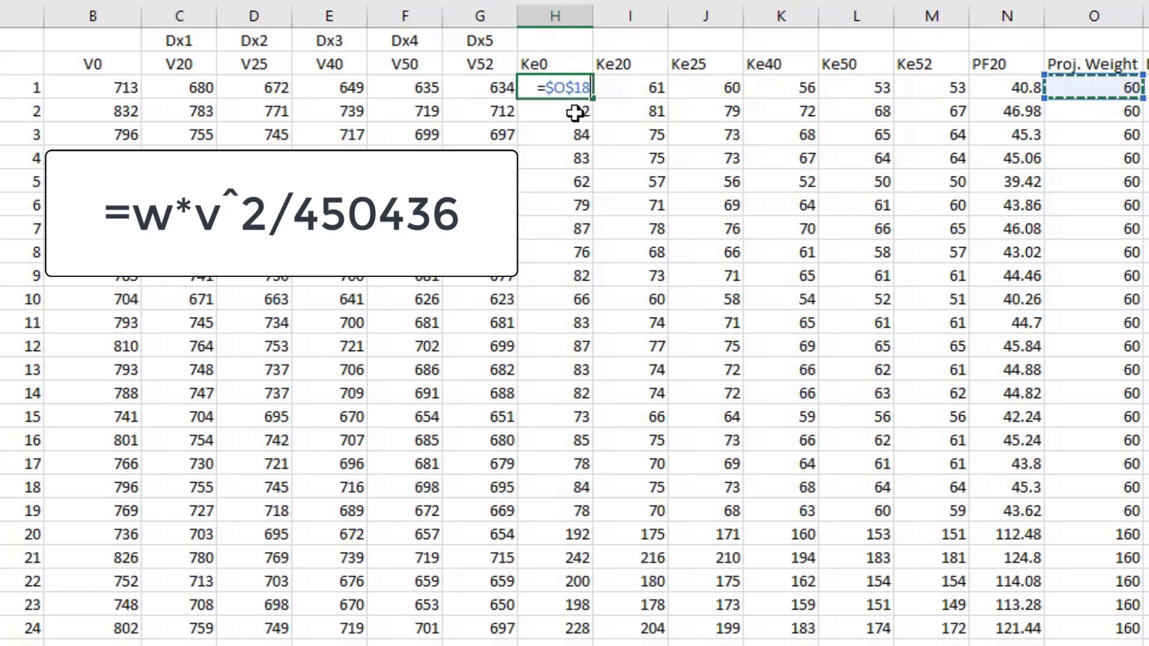
pyautogui.press('F4')
pyautogui.press('F4')
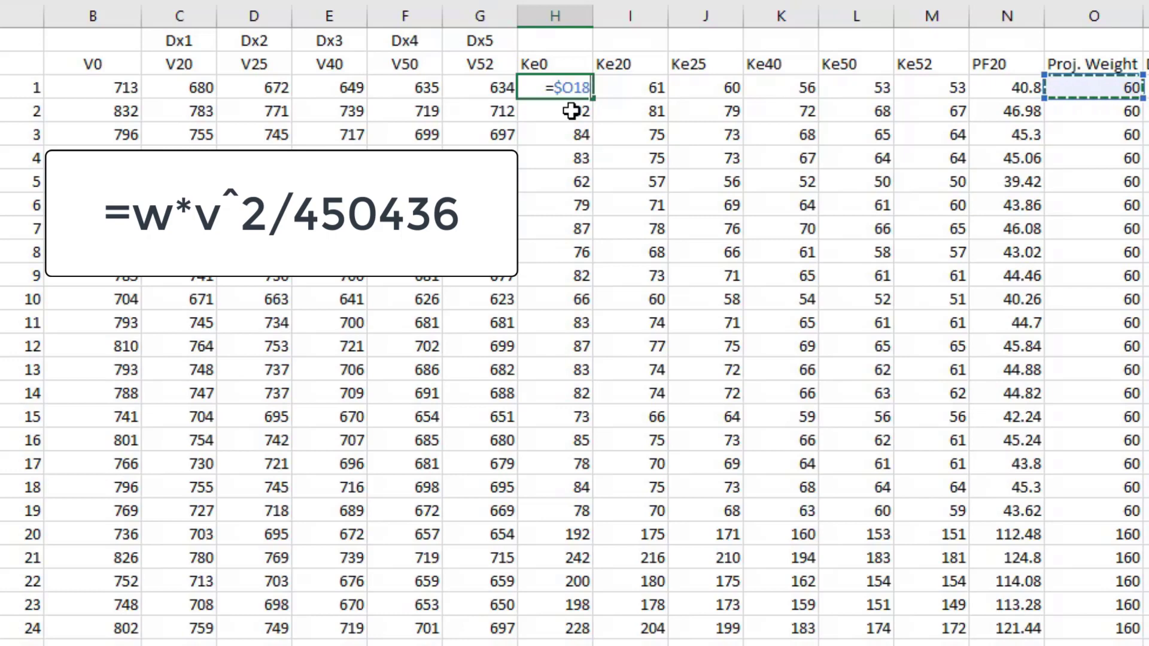
pyautogui.write('*')
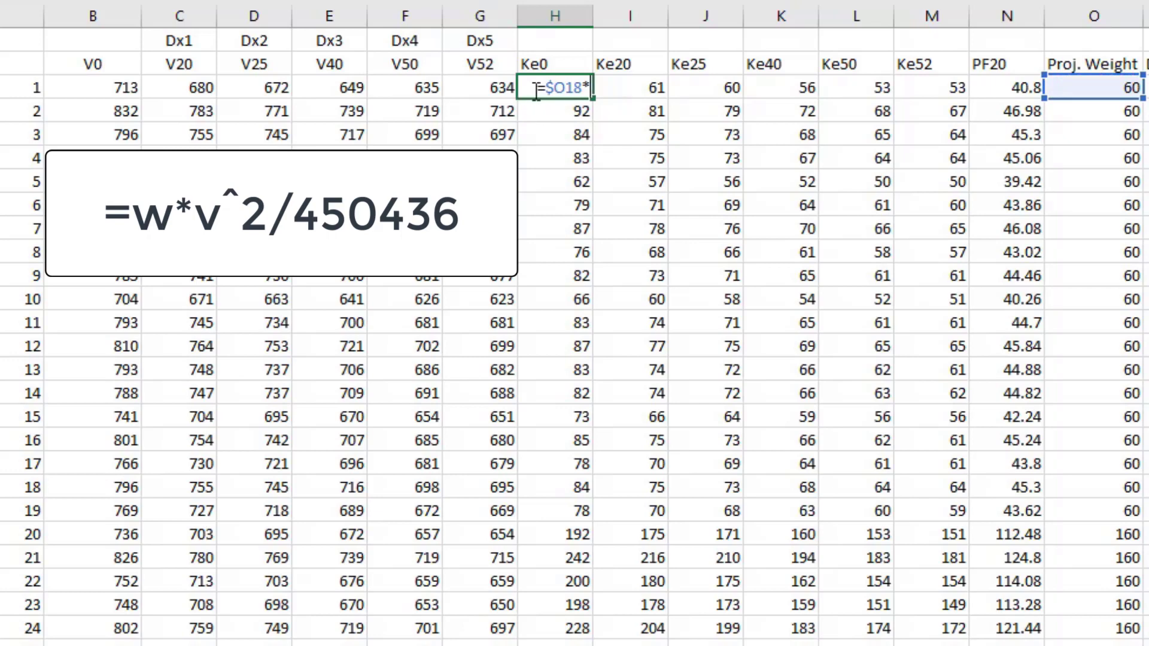
pyautogui.click(85, 89)
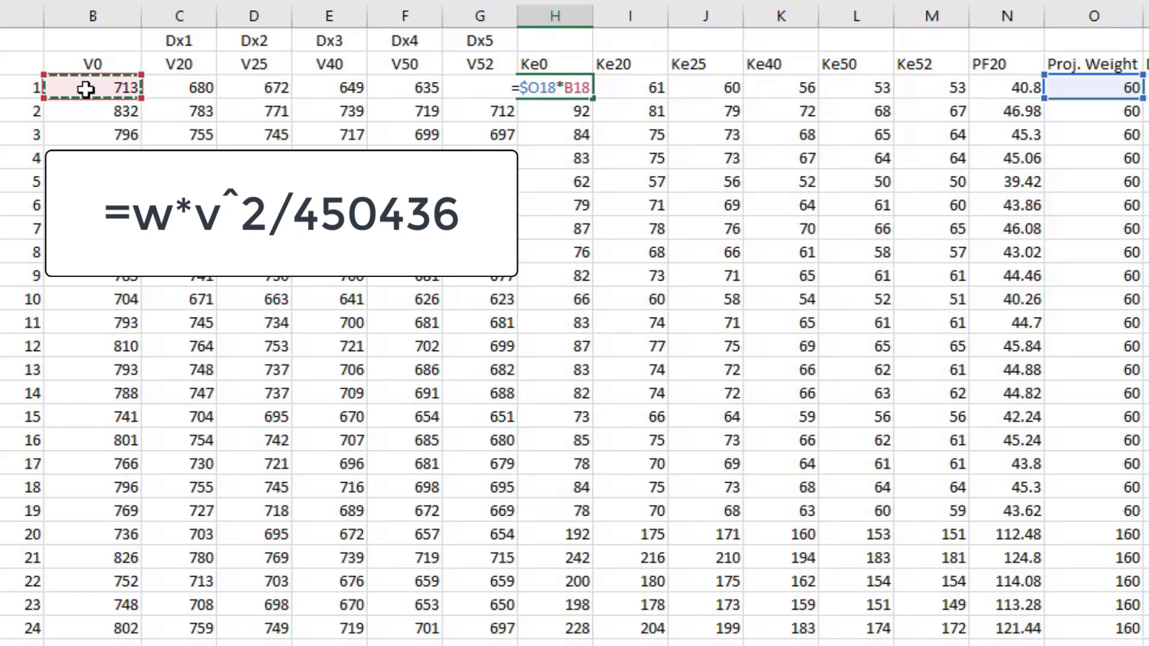
pyautogui.write('^')
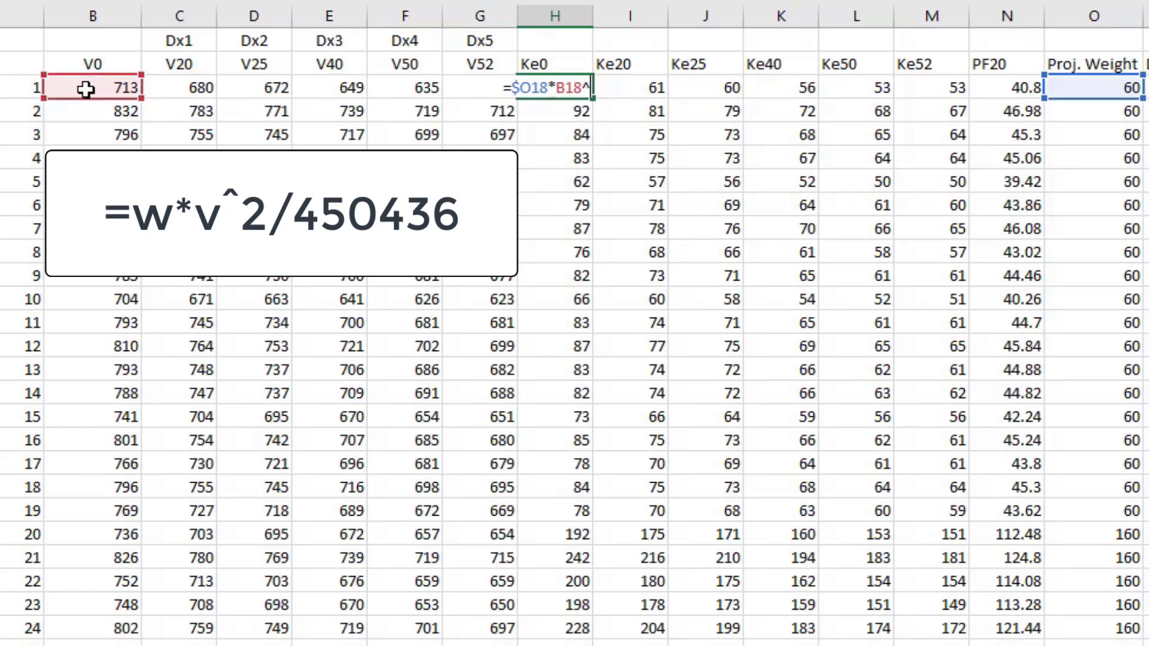
pyautogui.write('2')
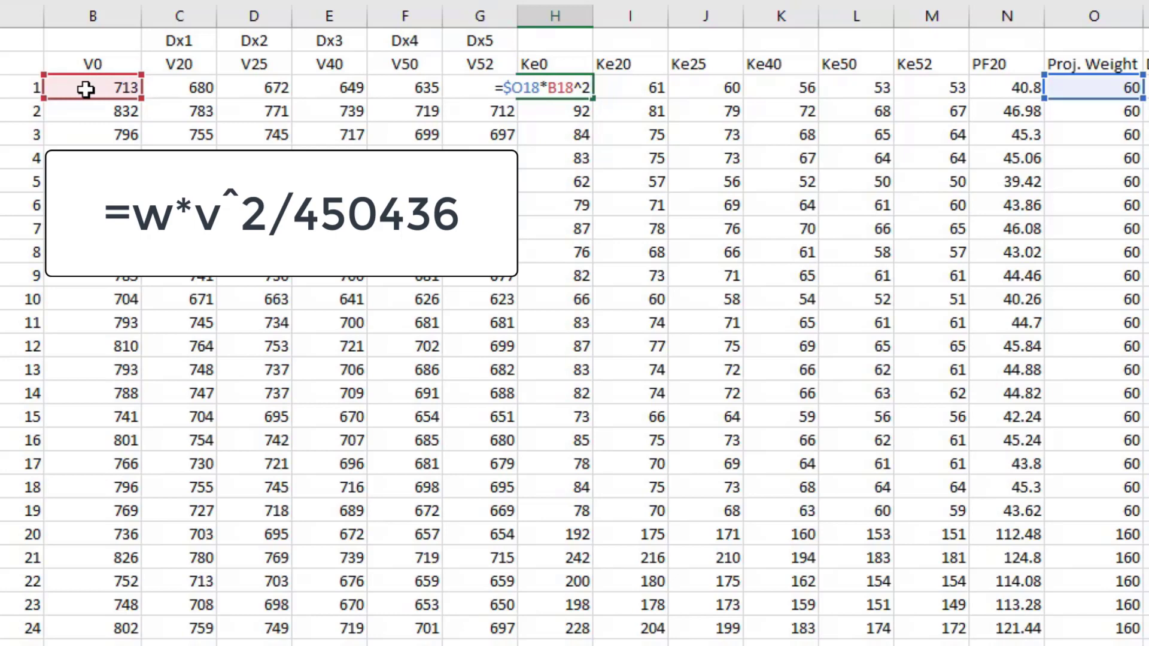
pyautogui.write('/')
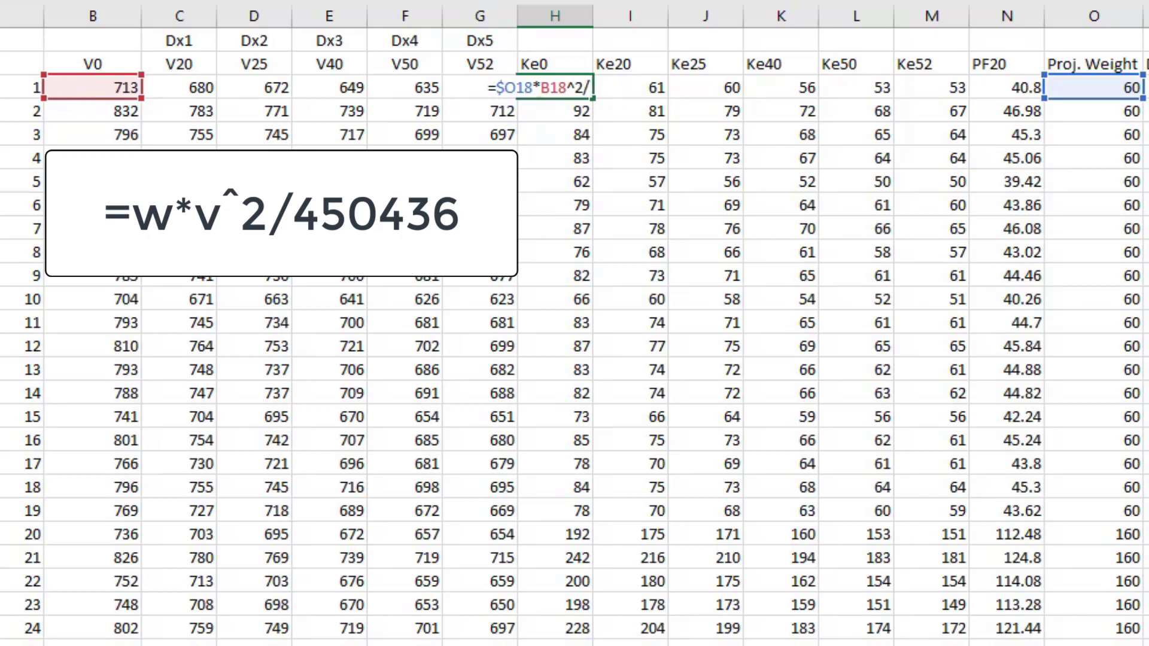
pyautogui.write('450436')
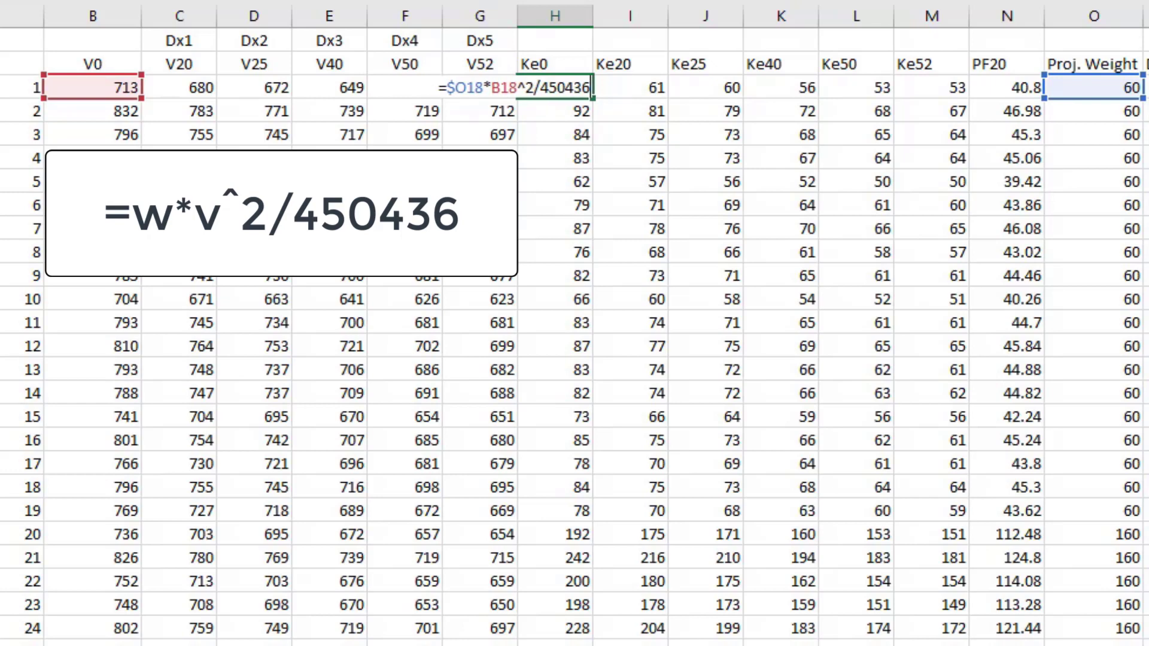
pyautogui.hotkey('ctrl', 'Return')
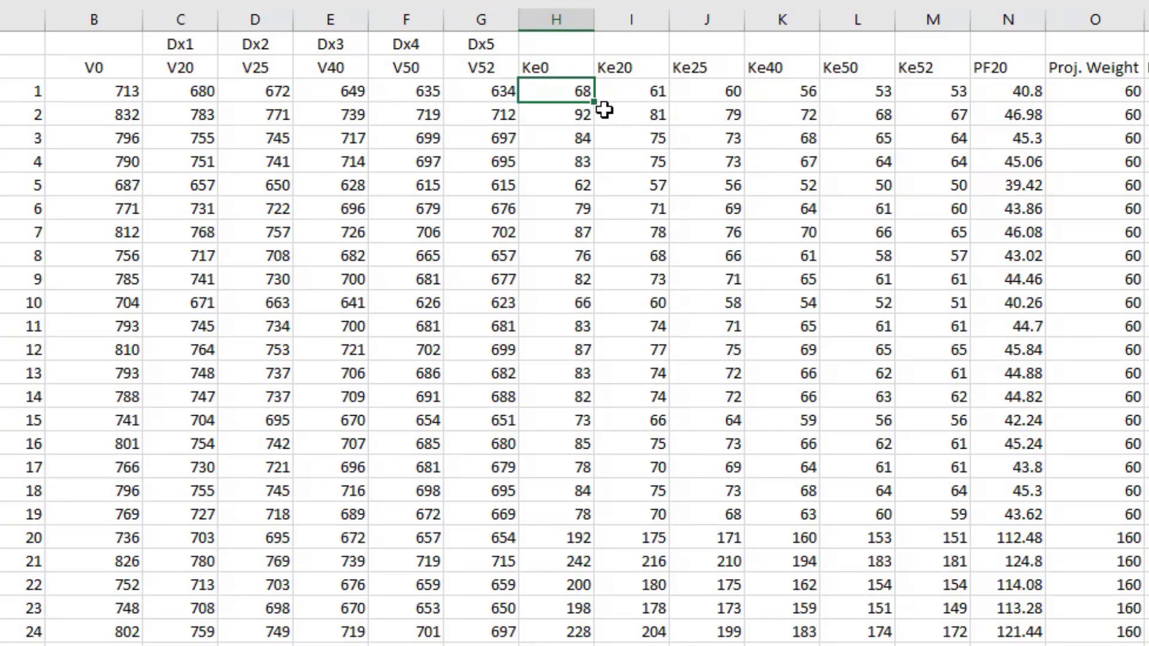
# - Fill the H18 energy formula across to M18 and down to row 36
pyautogui.moveTo(674, 103); pyautogui.dragTo(949, 103)
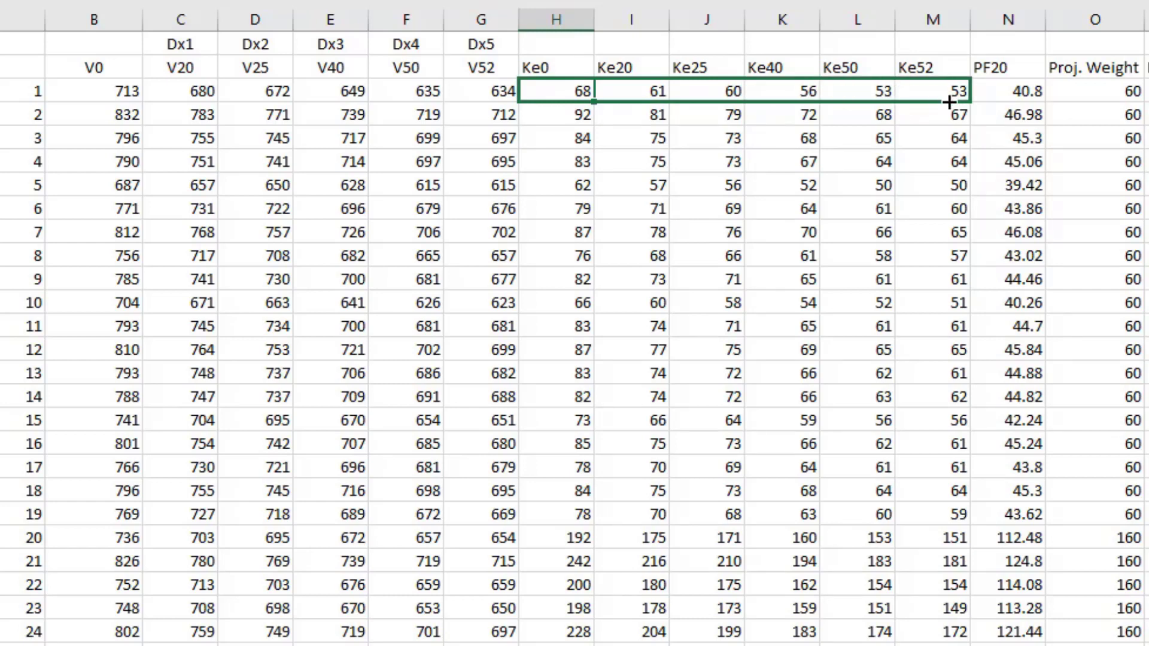
pyautogui.moveTo(949, 103); pyautogui.dragTo(952, 101)
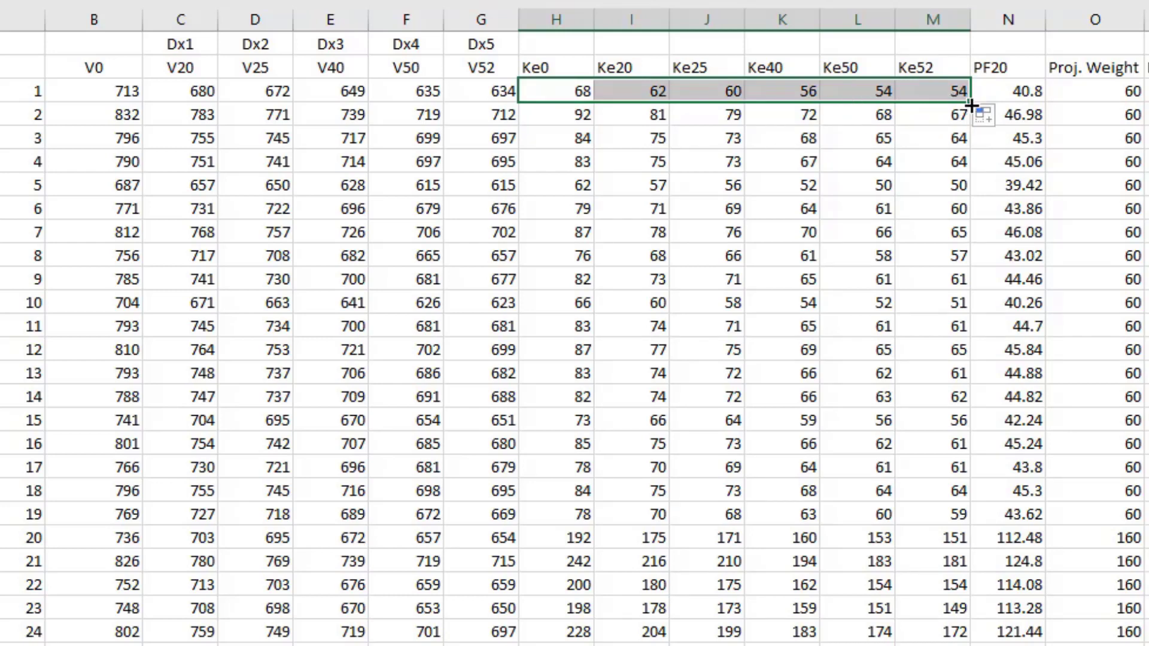
pyautogui.moveTo(971, 118); pyautogui.dragTo(964, 519)
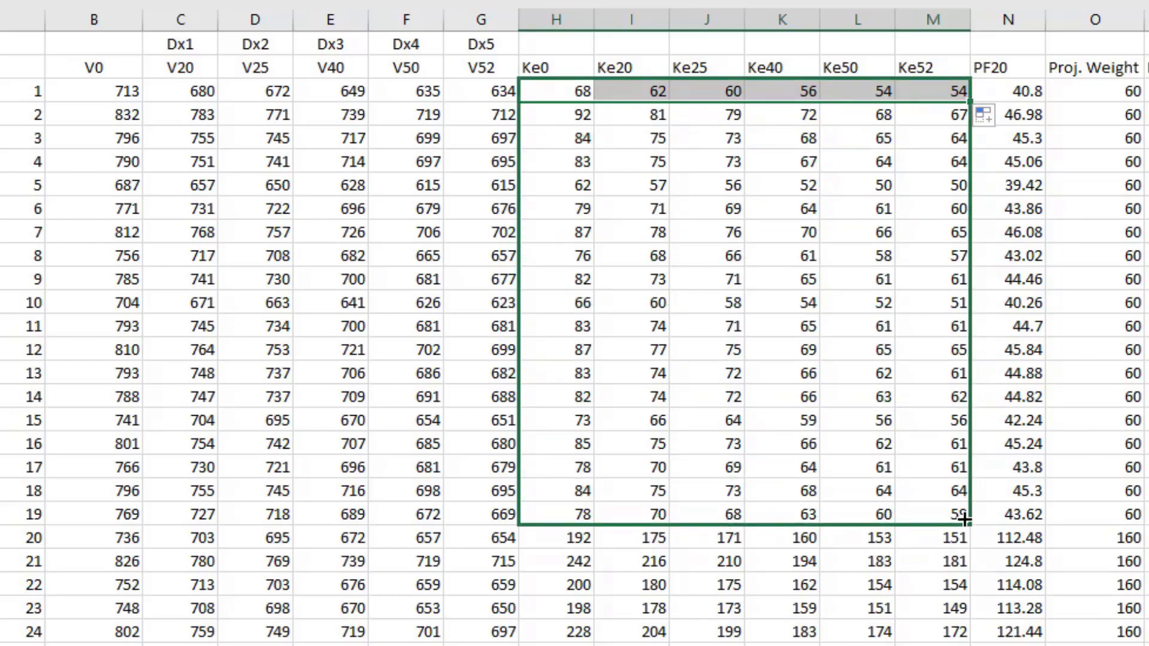
pyautogui.moveTo(964, 519); pyautogui.dragTo(962, 518)
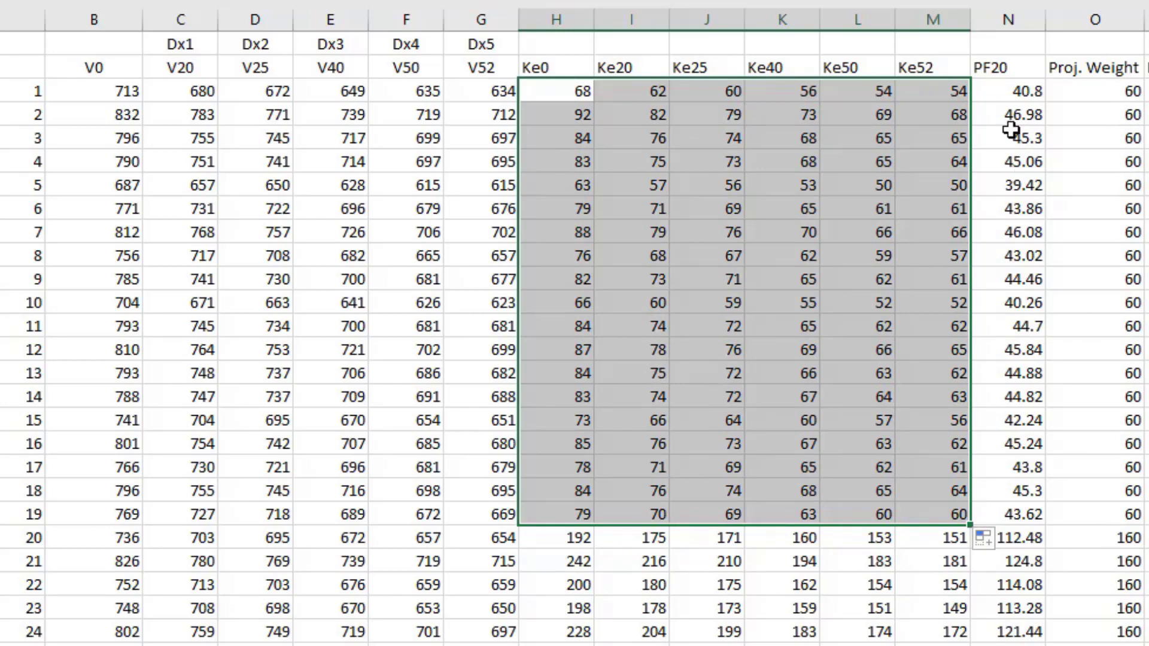
pyautogui.click(998, 91)
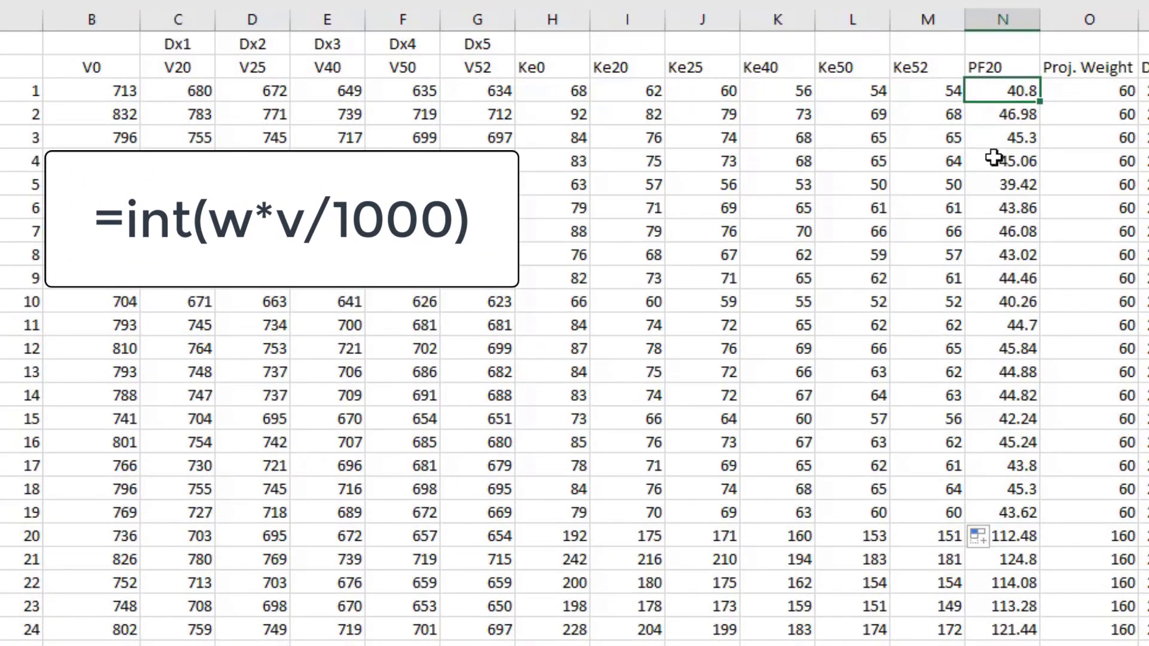
pyautogui.write('=')
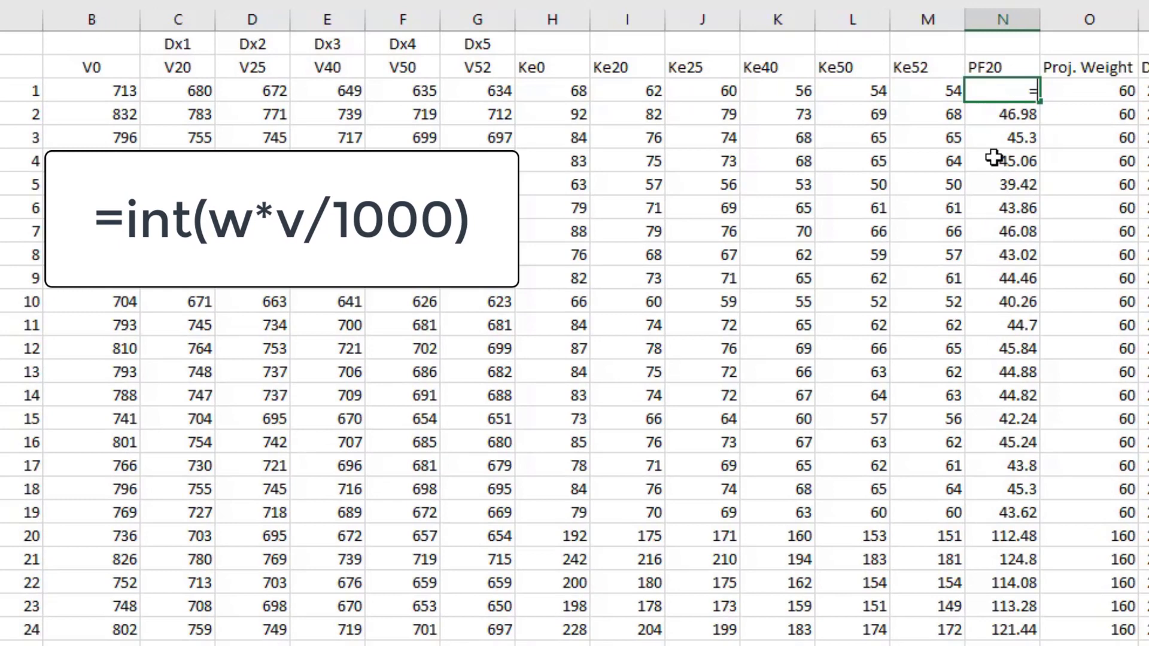
pyautogui.write('int')
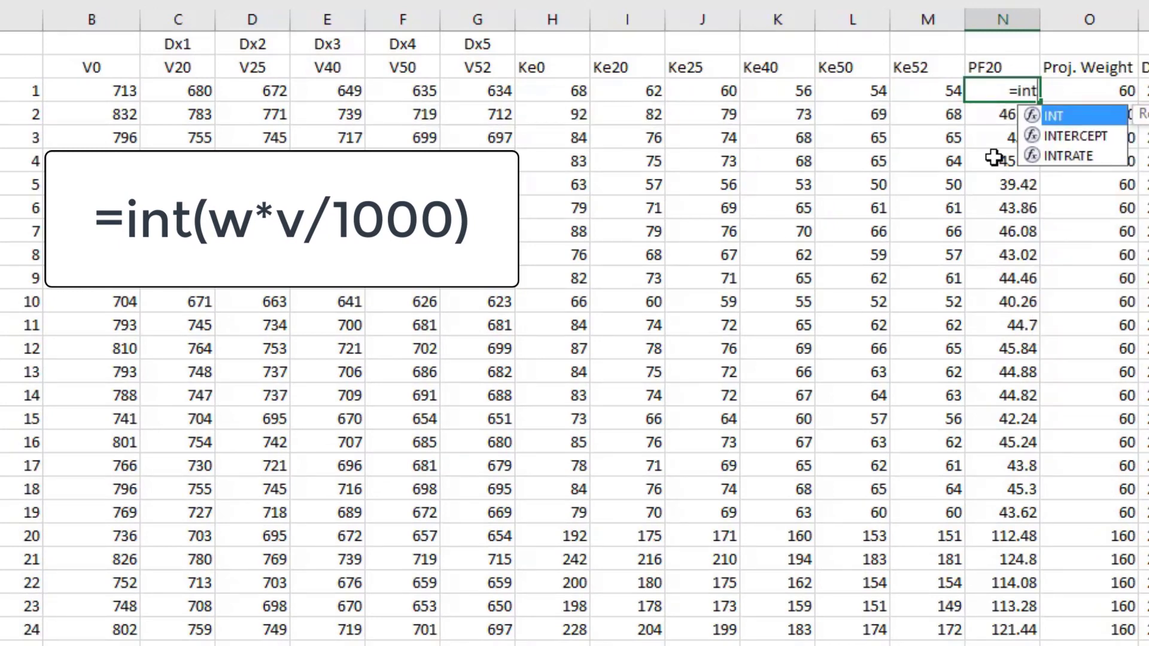
pyautogui.write('(')
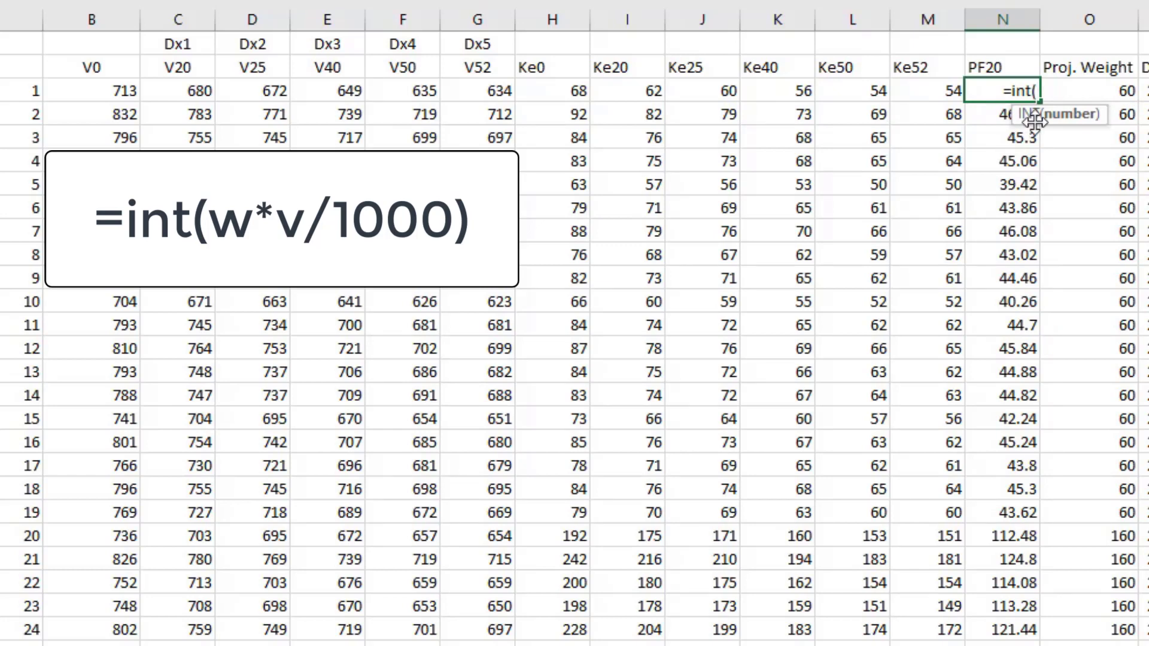
# - Enter =INT(O18*C18/1000) in N18 so shot 1's PF20 shows 40
pyautogui.click(1086, 92)
pyautogui.write('*')
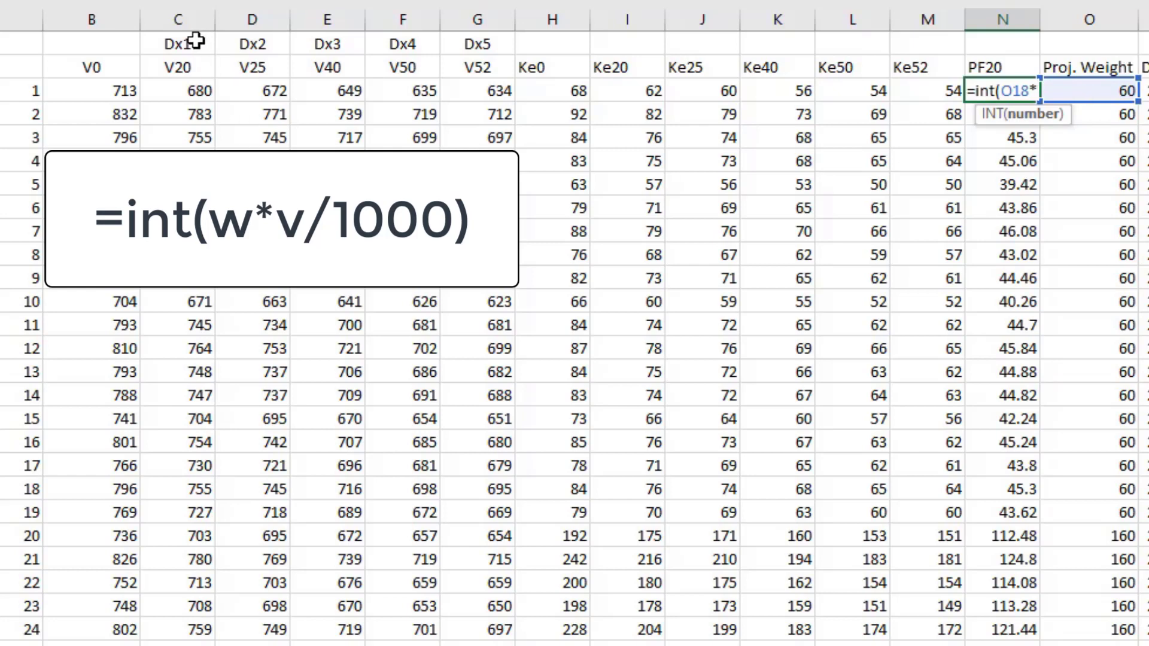
pyautogui.click(170, 90)
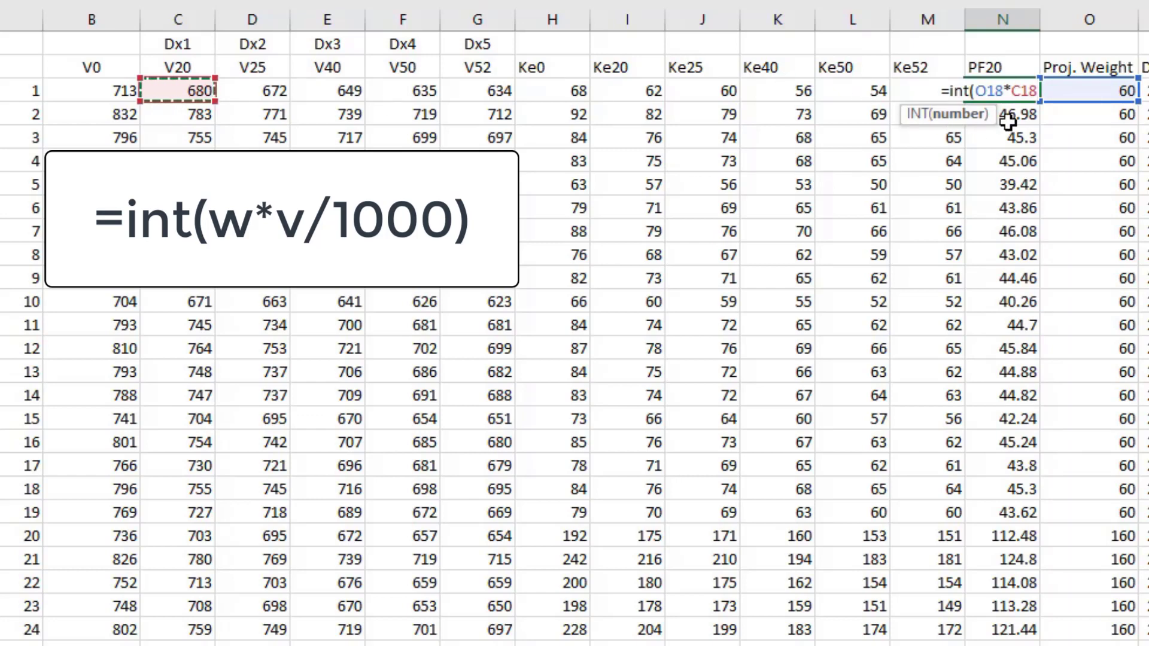
pyautogui.write('/1000')
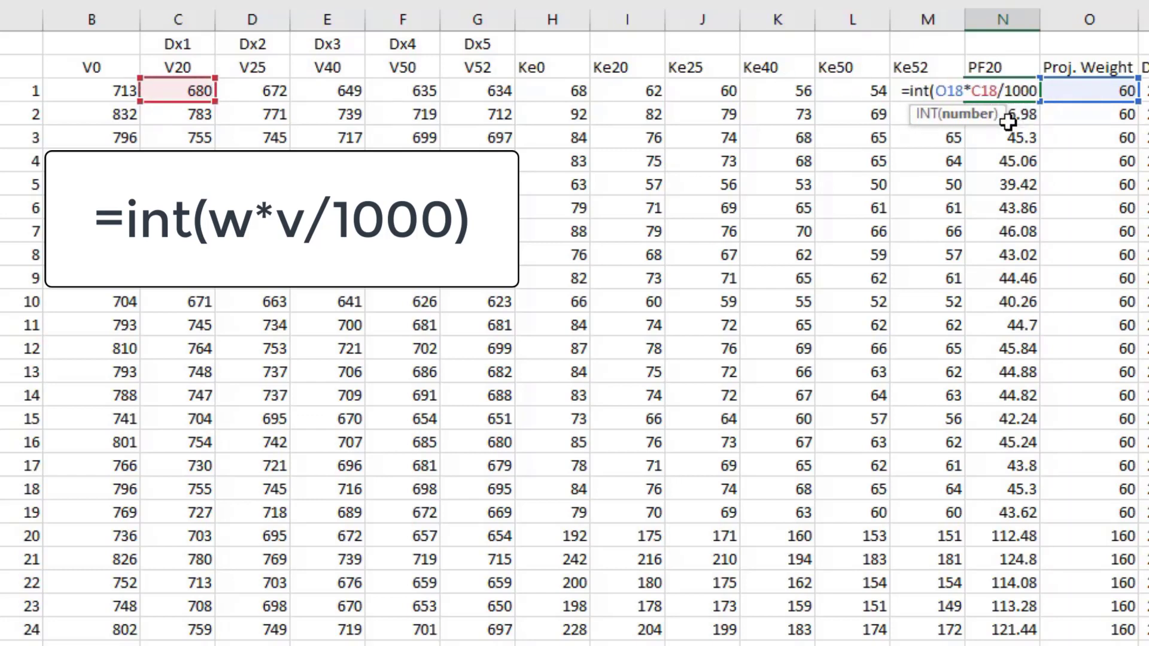
pyautogui.write(')')
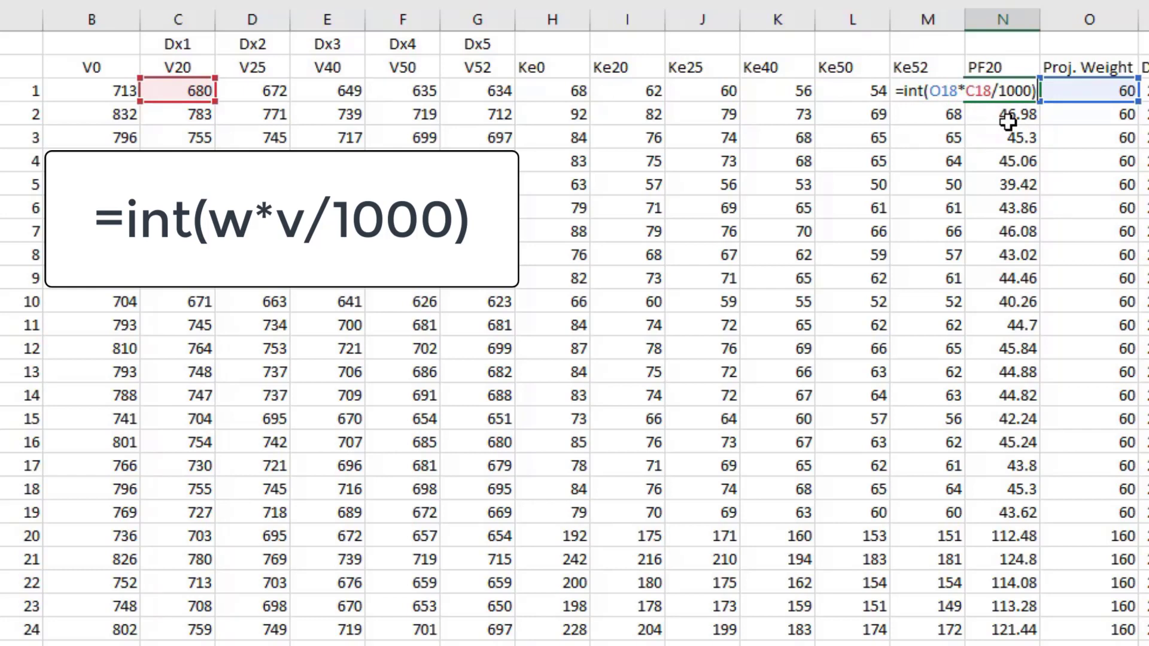
pyautogui.press('Return')
pyautogui.press('Up')
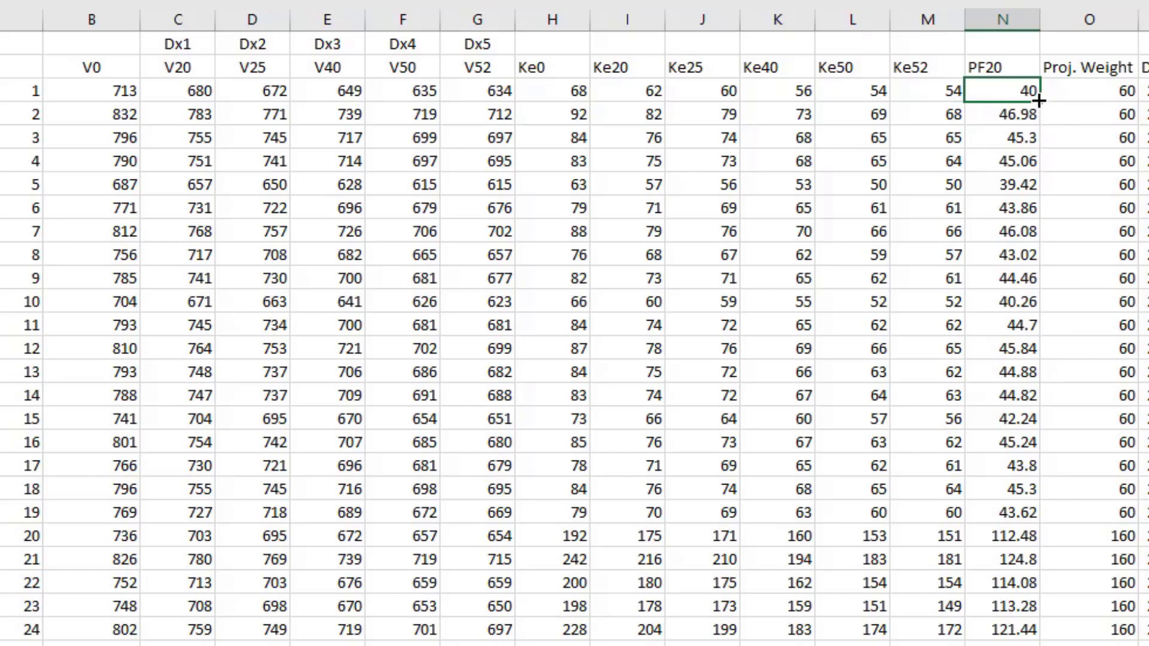
# - Fill the N18 power factor formula down through N46
pyautogui.moveTo(1039, 102); pyautogui.dragTo(1039, 123)
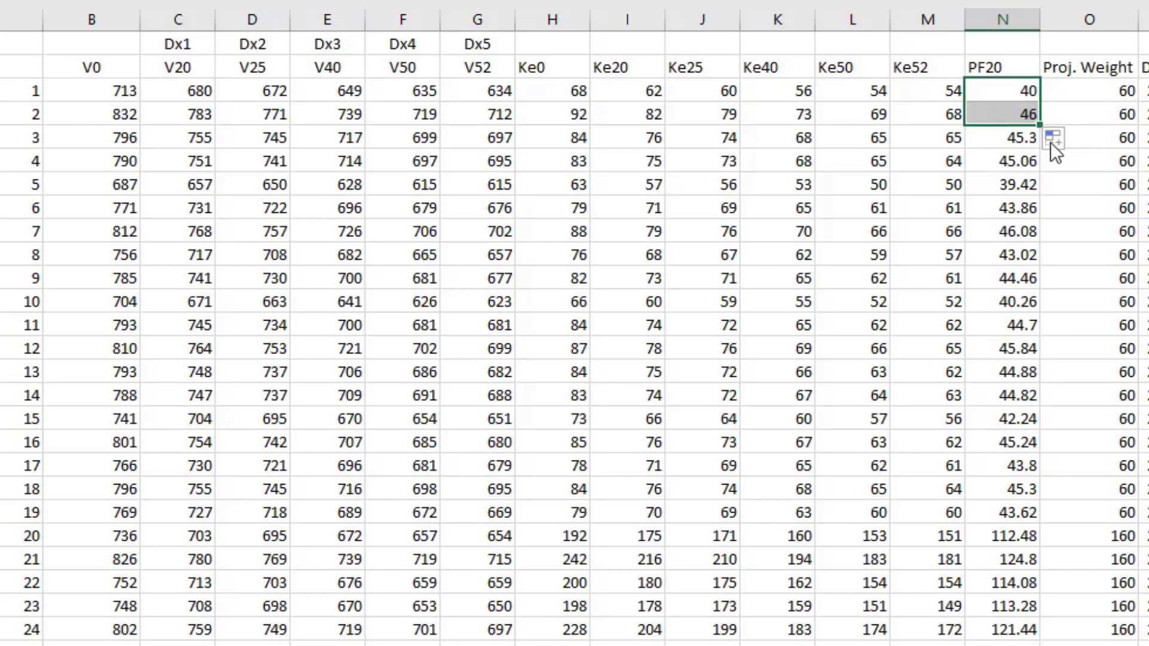
pyautogui.moveTo(1038, 125); pyautogui.dragTo(1028, 522)
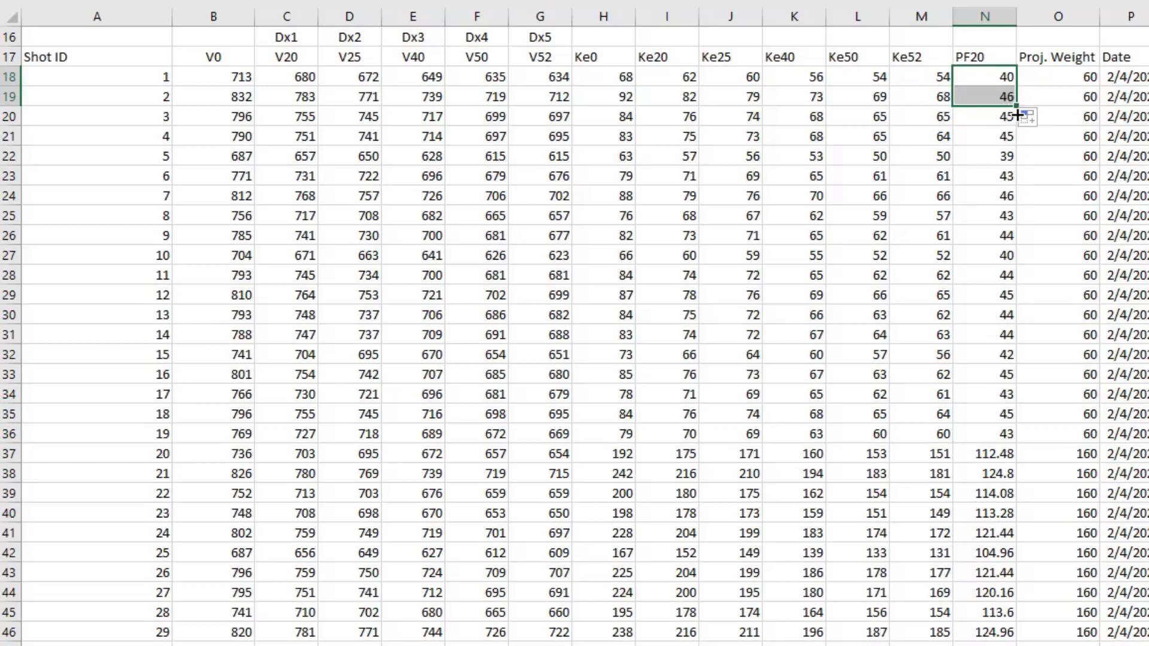
pyautogui.moveTo(1017, 144); pyautogui.dragTo(1018, 635)
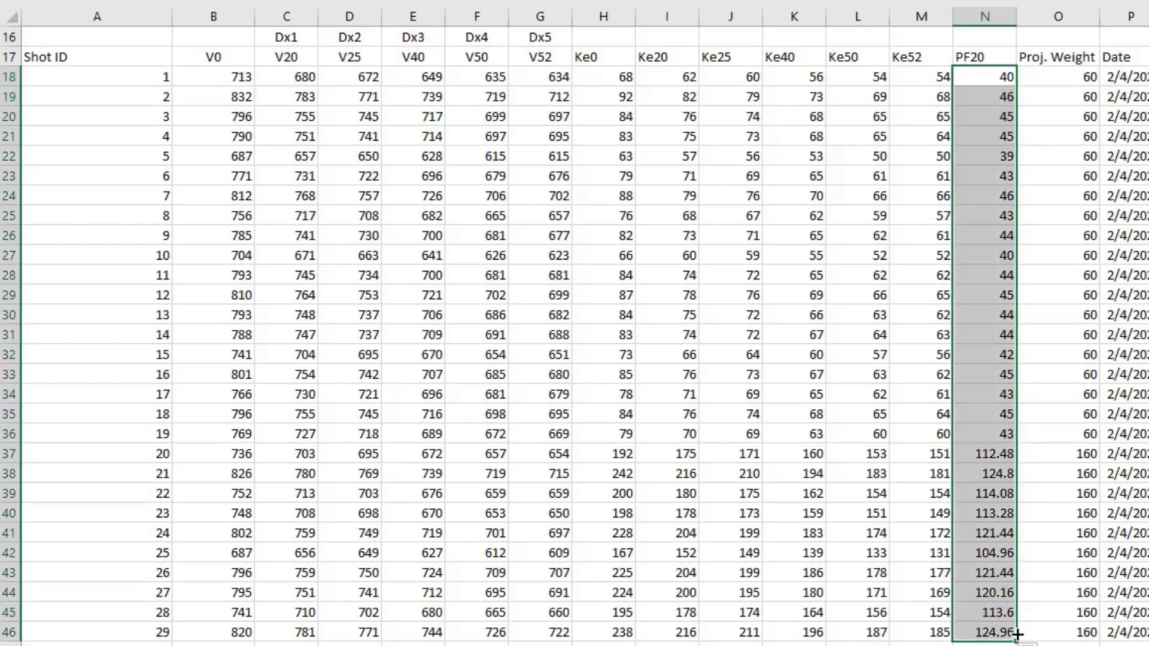
pyautogui.click(1063, 81)
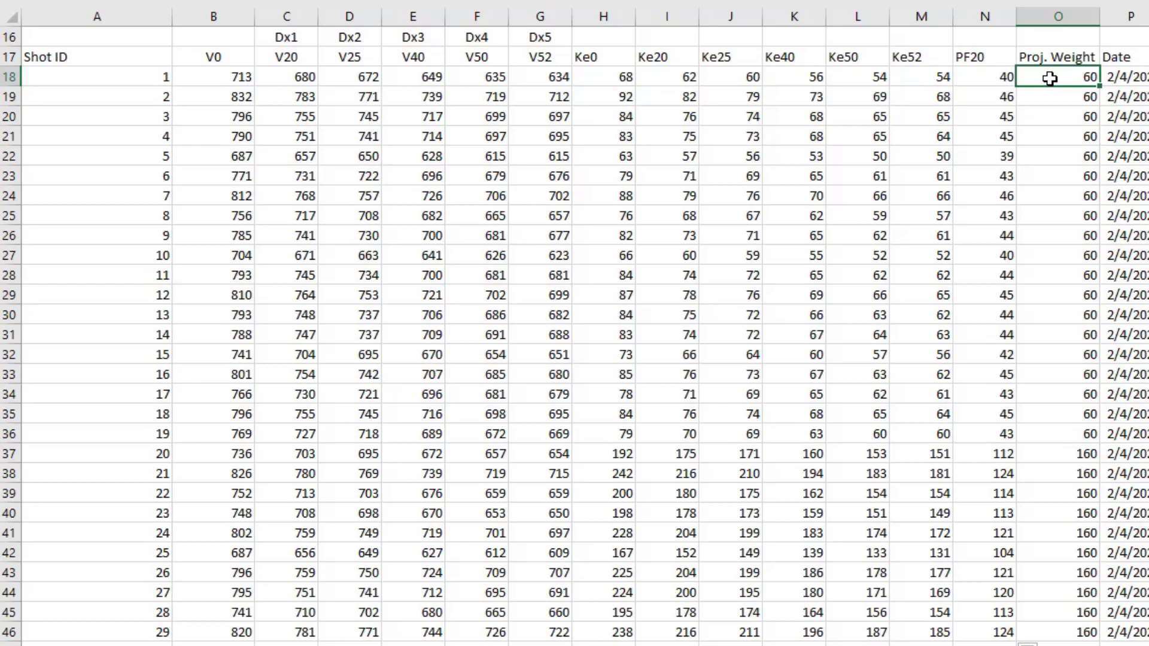
pyautogui.write('160')
# - Enter 160 as the projectile weight in O18 and fill it down to O36
pyautogui.hotkey('ctrl', 'Return')
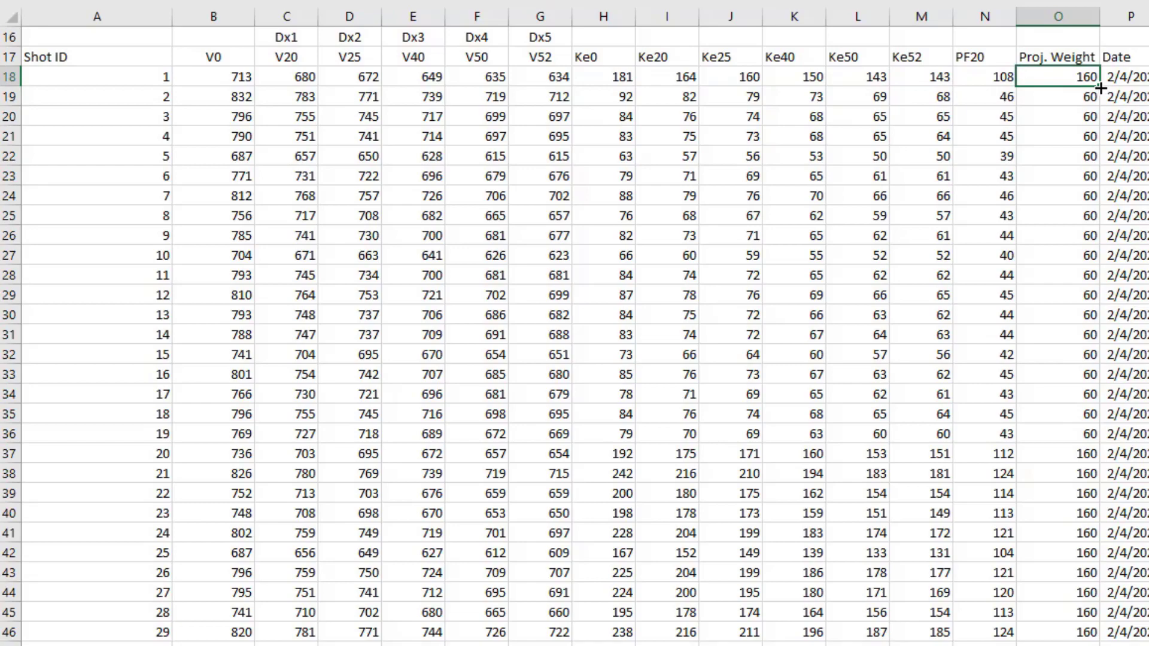
pyautogui.moveTo(1102, 88); pyautogui.dragTo(1115, 451)
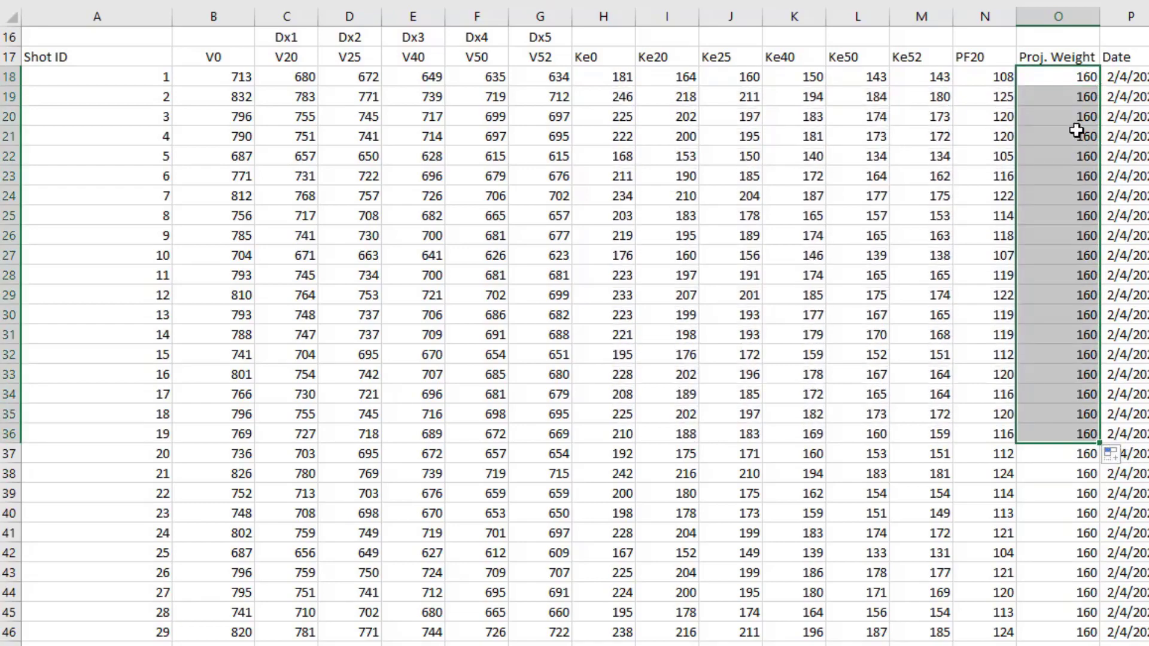
pyautogui.moveTo(1053, 475); pyautogui.dragTo(1051, 489)
pyautogui.click(1051, 488)
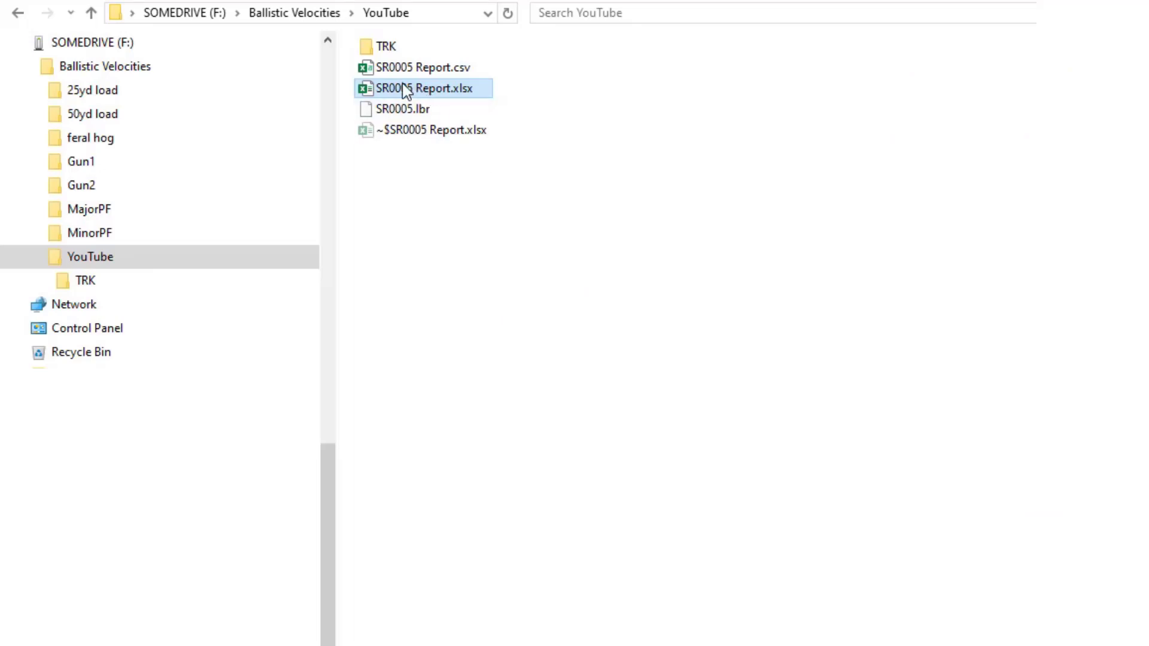
# - Open Shot0007 Track.csv from the TRK folder in Excel
pyautogui.doubleClick(393, 50)
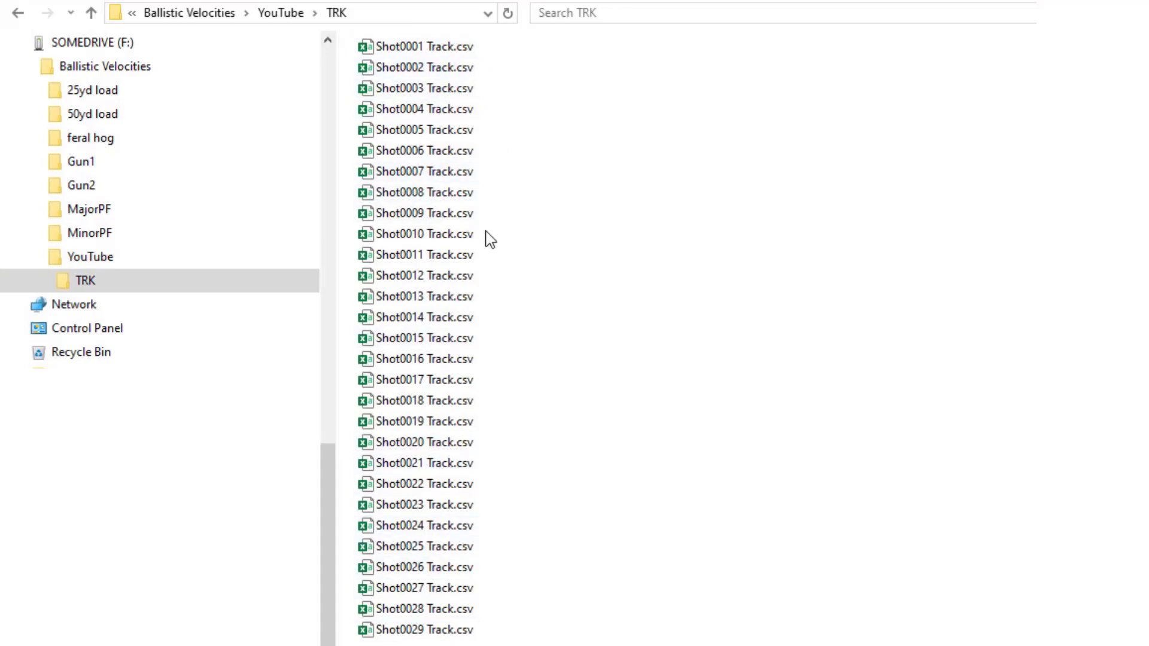
pyautogui.doubleClick(429, 169)
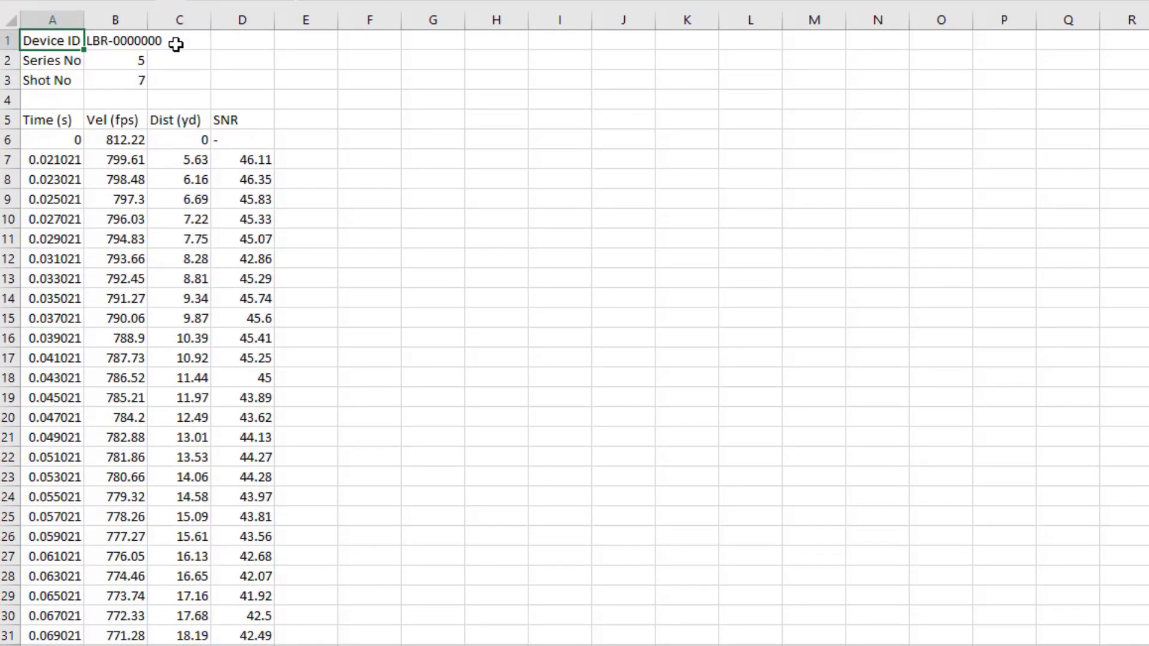